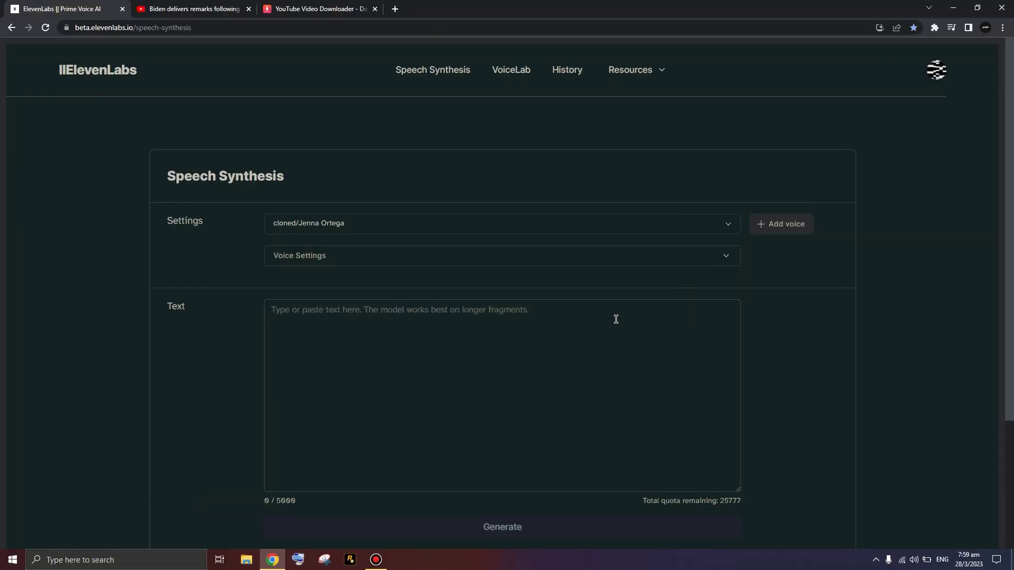
Scroll the Speech Synthesis page and focus the empty Text field
{"action": "scroll", "coordinate": [564, 288], "scroll_direction": "down", "scroll_amount": 2}
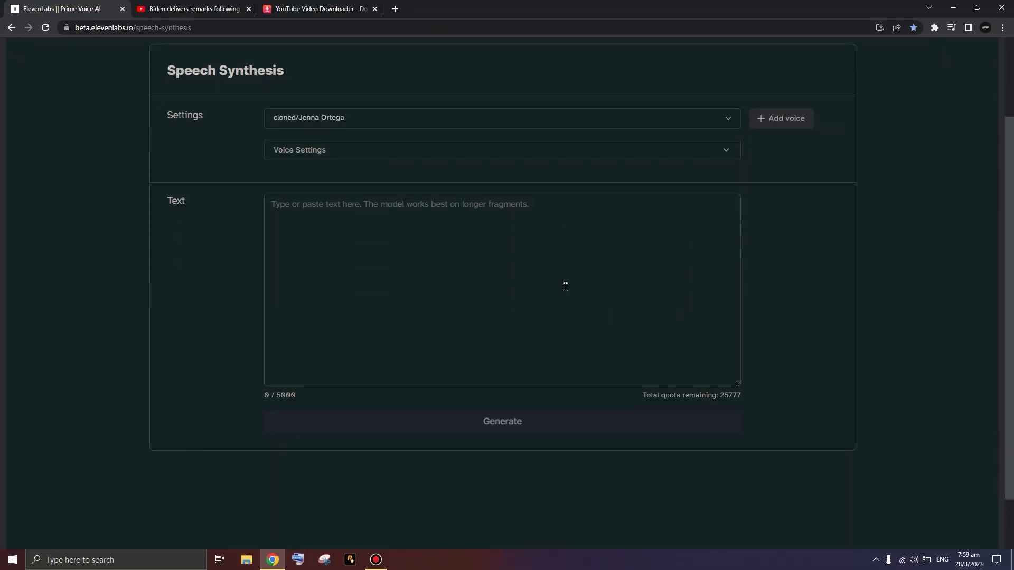
{"action": "scroll", "coordinate": [726, 330], "scroll_direction": "up", "scroll_amount": 2}
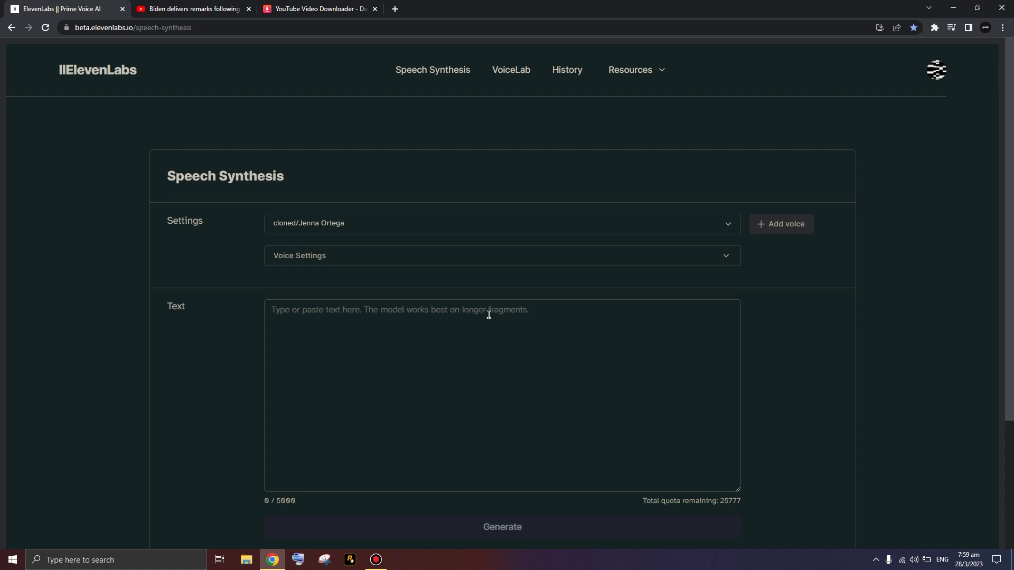
{"action": "scroll", "coordinate": [436, 294], "scroll_direction": "down", "scroll_amount": 3}
{"action": "scroll", "coordinate": [423, 276], "scroll_direction": "up", "scroll_amount": 4}
{"action": "left_click", "coordinate": [491, 344]}
{"action": "scroll", "coordinate": [509, 289], "scroll_direction": "down", "scroll_amount": 3}
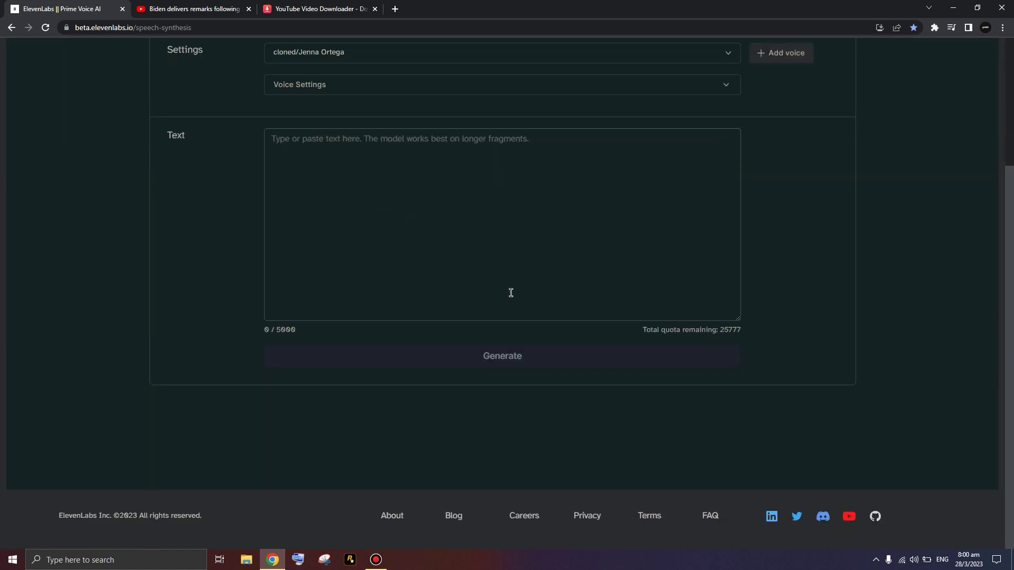
{"action": "scroll", "coordinate": [364, 239], "scroll_direction": "up", "scroll_amount": 3}
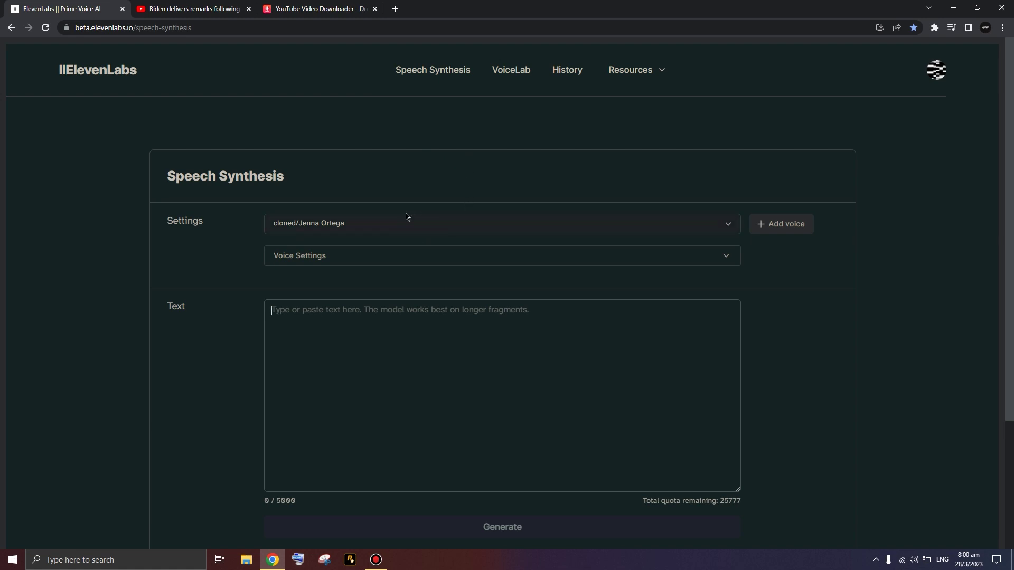
{"action": "scroll", "coordinate": [523, 199], "scroll_direction": "down", "scroll_amount": 3}
{"action": "scroll", "coordinate": [720, 293], "scroll_direction": "up", "scroll_amount": 3}
{"action": "left_click", "coordinate": [548, 355]}
{"action": "scroll", "coordinate": [538, 351], "scroll_direction": "down", "scroll_amount": 3}
{"action": "scroll", "coordinate": [529, 346], "scroll_direction": "up", "scroll_amount": 3}
Select cloned/Joe Biden from the Settings voice dropdown, replacing Jenna Ortega
{"action": "left_click_drag", "start_coordinate": [168, 180], "coordinate": [307, 177]}
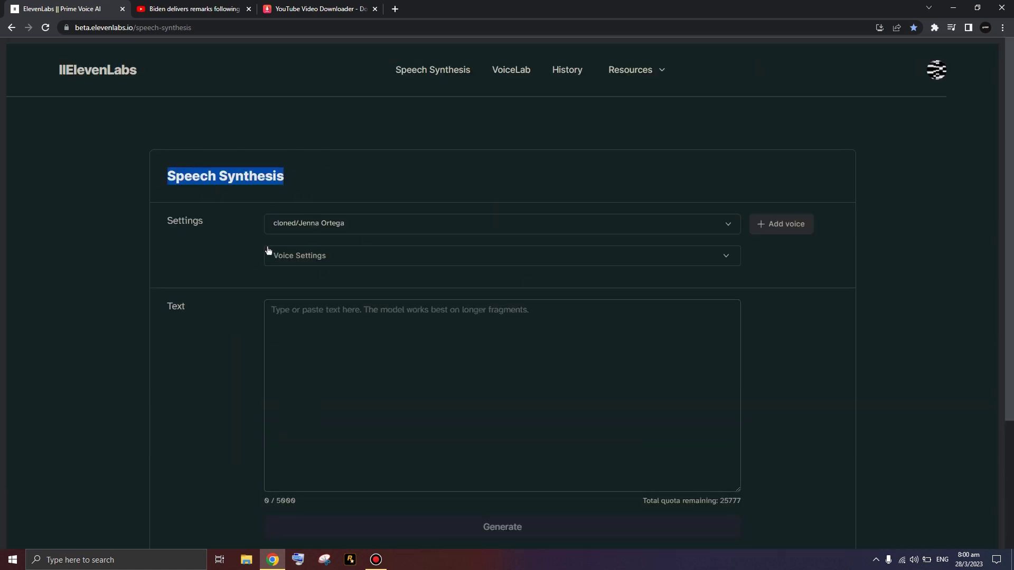
{"action": "left_click", "coordinate": [329, 224]}
{"action": "scroll", "coordinate": [370, 270], "scroll_direction": "down", "scroll_amount": 2}
{"action": "scroll", "coordinate": [396, 253], "scroll_direction": "up", "scroll_amount": 2}
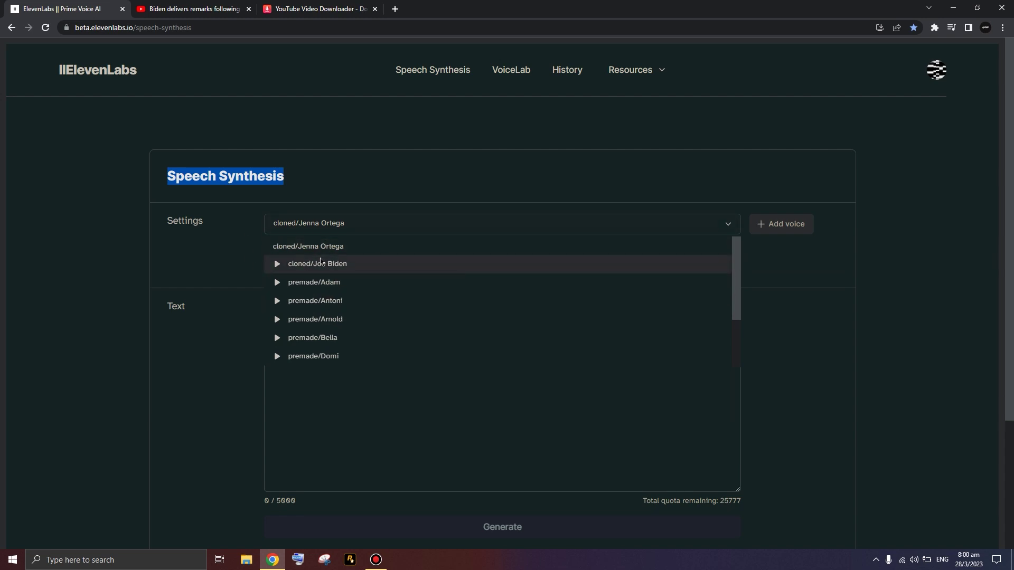
{"action": "scroll", "coordinate": [317, 269], "scroll_direction": "down", "scroll_amount": 3}
{"action": "scroll", "coordinate": [463, 320], "scroll_direction": "down", "scroll_amount": 3}
{"action": "scroll", "coordinate": [464, 320], "scroll_direction": "up", "scroll_amount": 3}
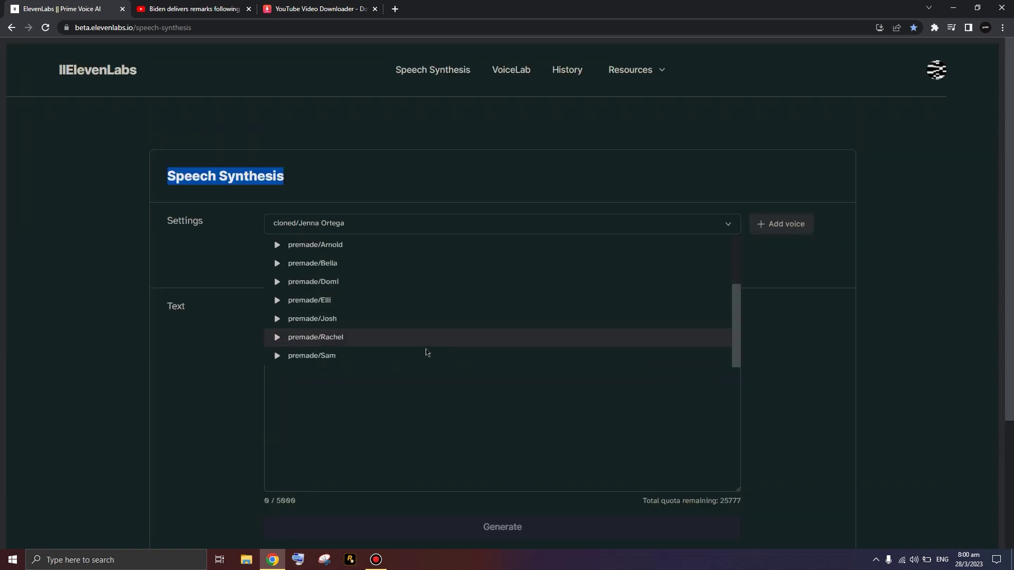
{"action": "scroll", "coordinate": [426, 351], "scroll_direction": "up", "scroll_amount": 2}
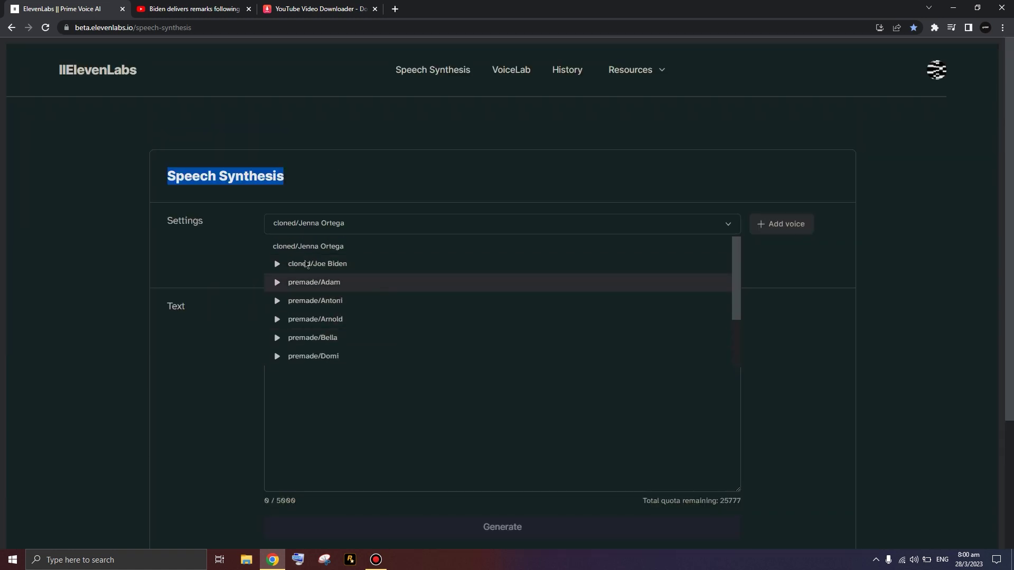
{"action": "left_click", "coordinate": [362, 263]}
{"action": "left_click", "coordinate": [412, 331]}
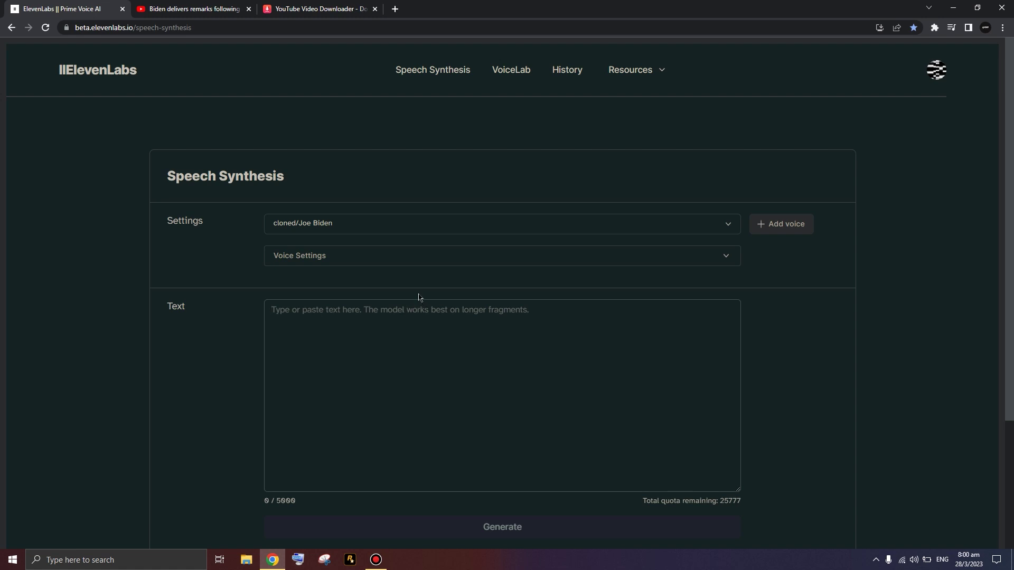
{"action": "scroll", "coordinate": [408, 301], "scroll_direction": "down", "scroll_amount": 3}
Enter 'Hi, I will be making this tutorial on how to deepfake your voice.' with help from the On-Screen Keyboard
{"action": "scroll", "coordinate": [431, 267], "scroll_direction": "up", "scroll_amount": 1}
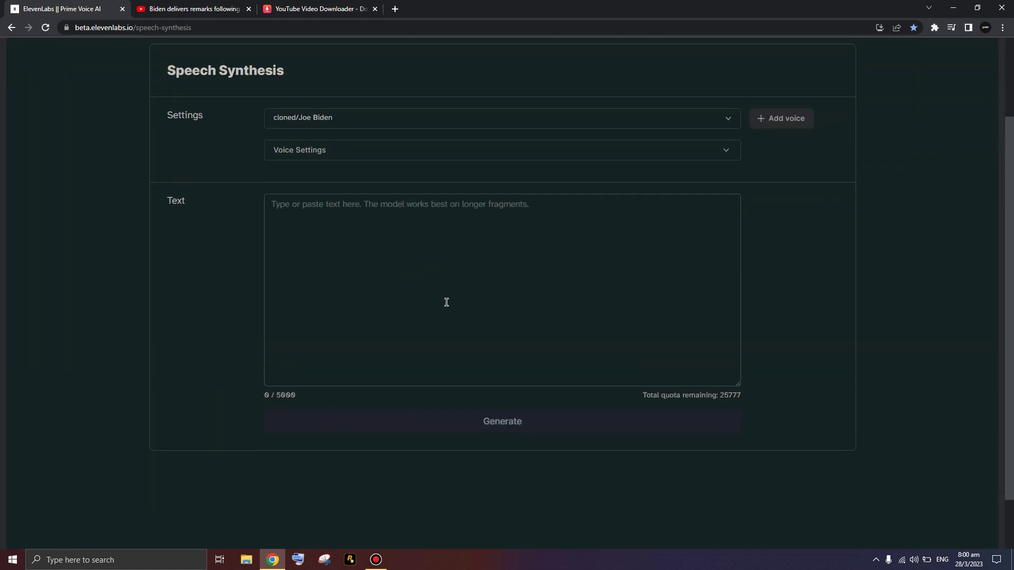
{"action": "type", "text": "Ho"}
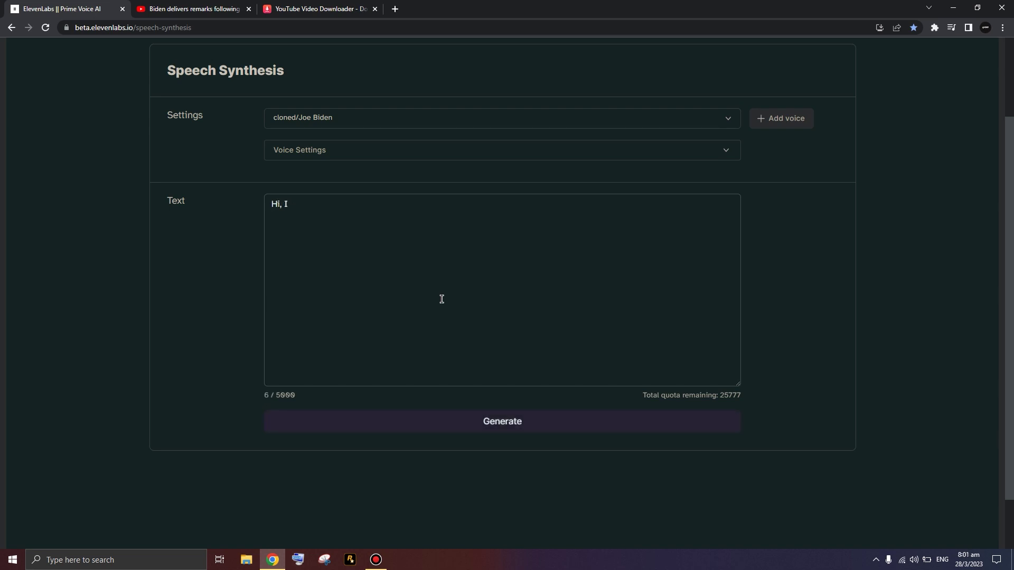
{"action": "left_click", "coordinate": [298, 560]}
{"action": "left_click", "coordinate": [206, 429]}
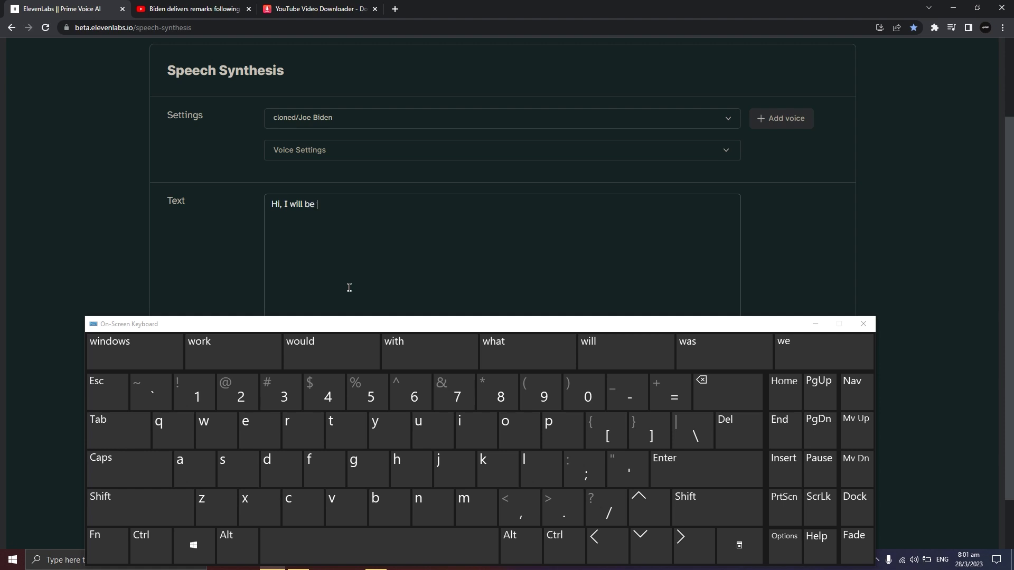
{"action": "type", "text": "ill be making this tutorial on h"}
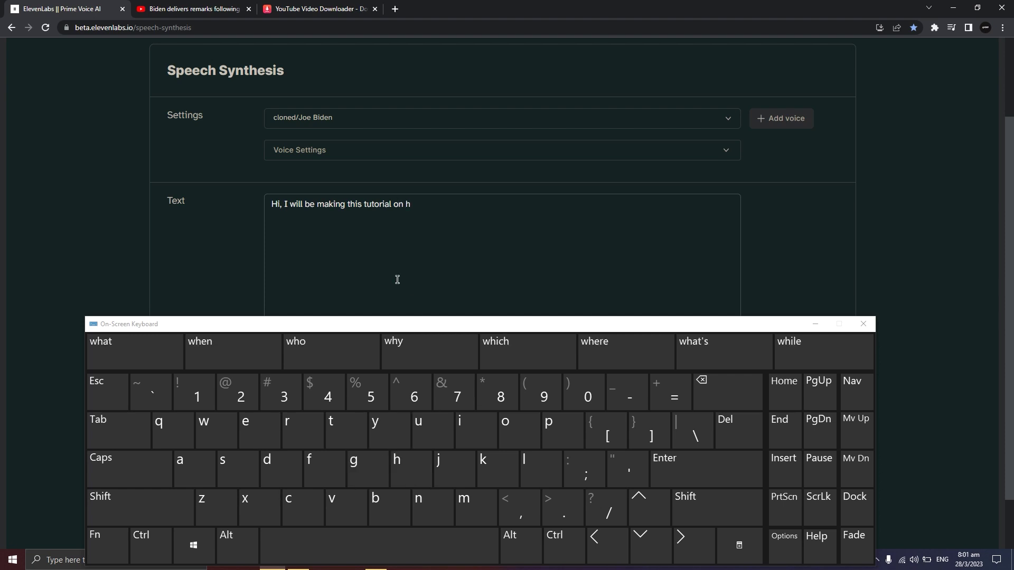
{"action": "type", "text": "ow to deepfake "}
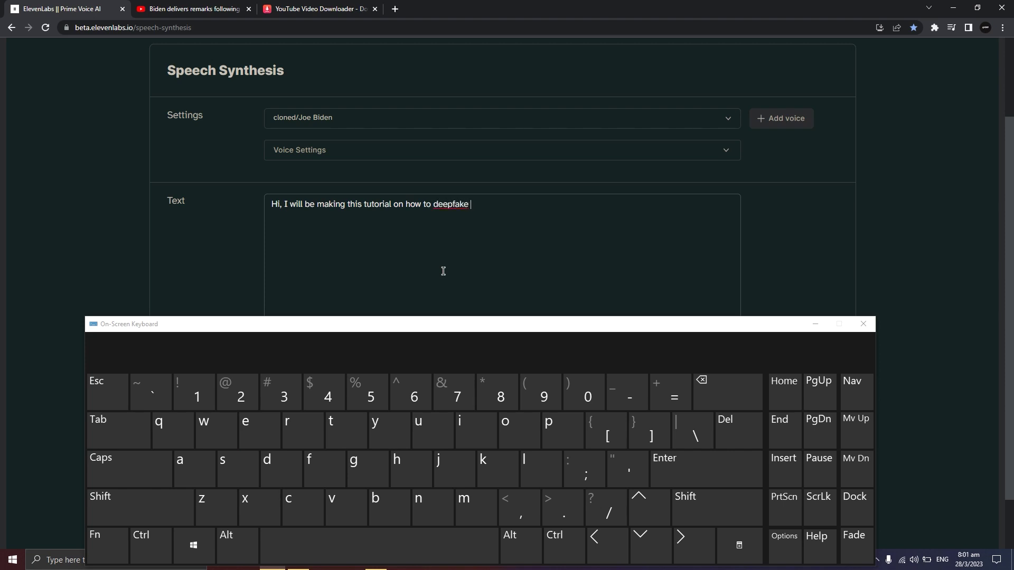
{"action": "type", "text": "your boice."}
{"action": "left_click", "coordinate": [864, 324]}
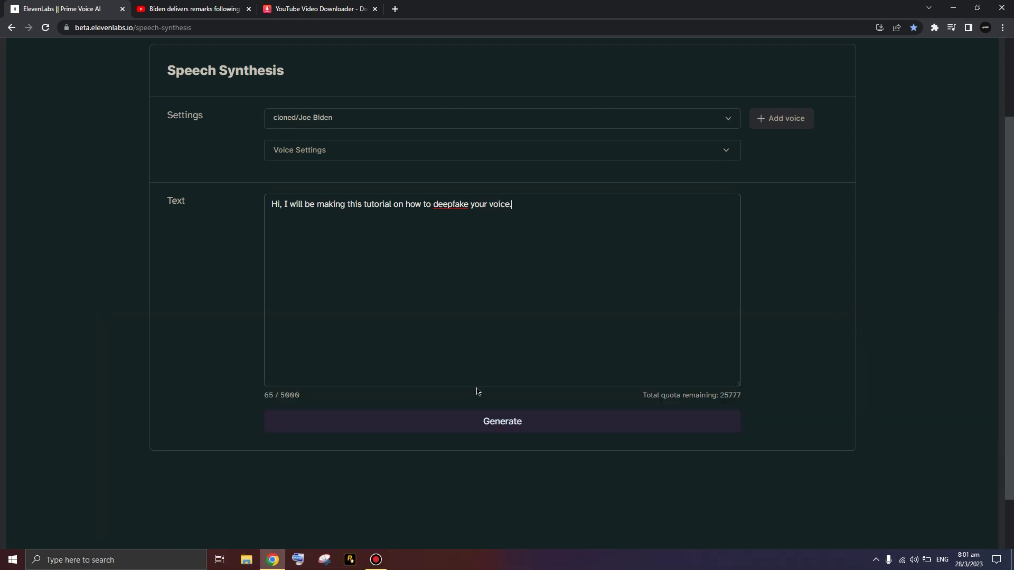
Generate the sentence in the Joe Biden voice and lower the Stability slider in Voice Settings
{"action": "left_click", "coordinate": [481, 424]}
{"action": "scroll", "coordinate": [536, 333], "scroll_direction": "up", "scroll_amount": 2}
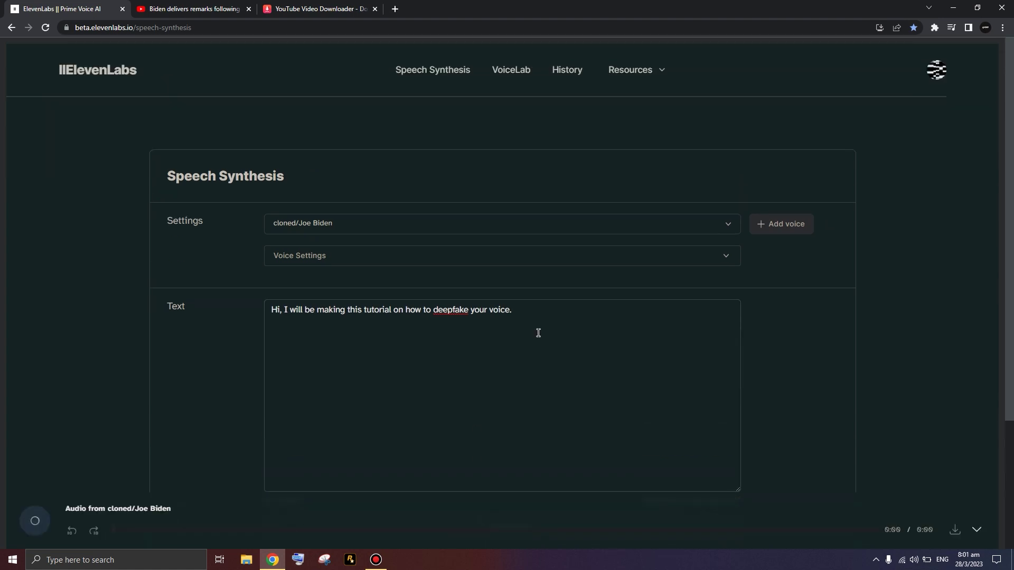
{"action": "scroll", "coordinate": [407, 278], "scroll_direction": "down", "scroll_amount": 2}
{"action": "scroll", "coordinate": [407, 279], "scroll_direction": "down", "scroll_amount": 1}
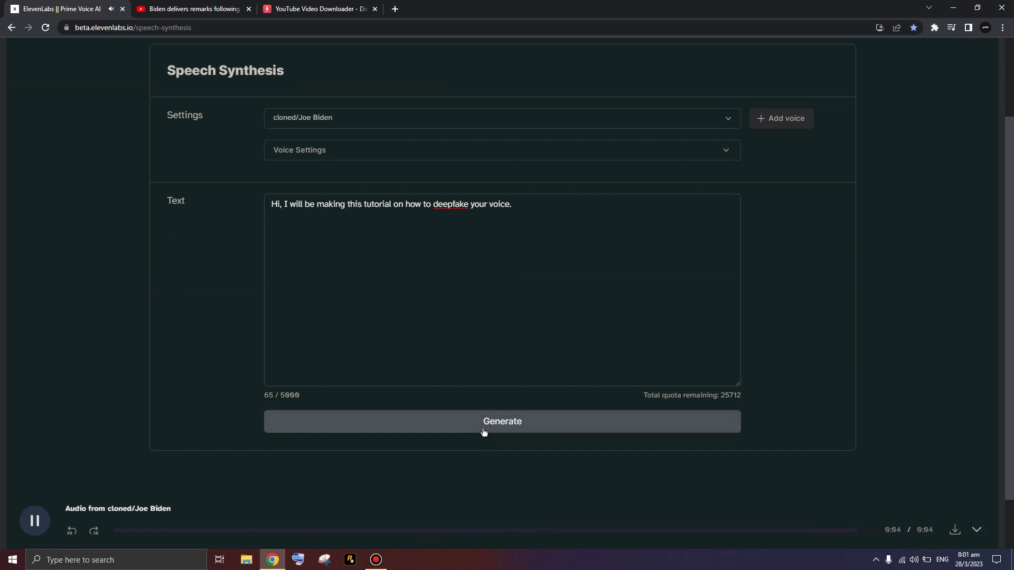
{"action": "left_click", "coordinate": [392, 153]}
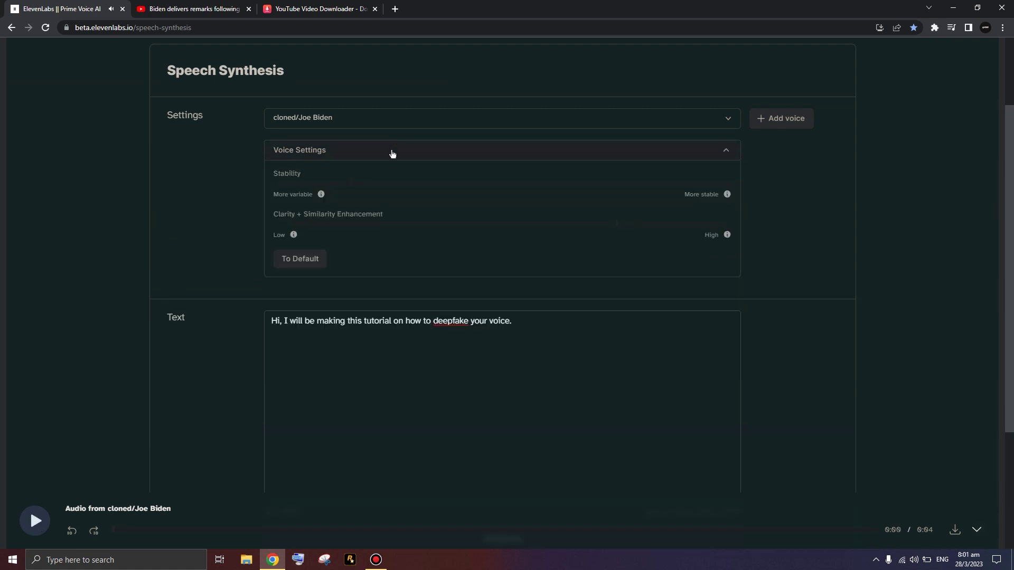
{"action": "left_click_drag", "start_coordinate": [401, 192], "coordinate": [427, 207]}
{"action": "scroll", "coordinate": [206, 445], "scroll_direction": "down", "scroll_amount": 1}
Play the generated Joe Biden audio, then collapse Voice Settings
{"action": "left_click", "coordinate": [33, 521]}
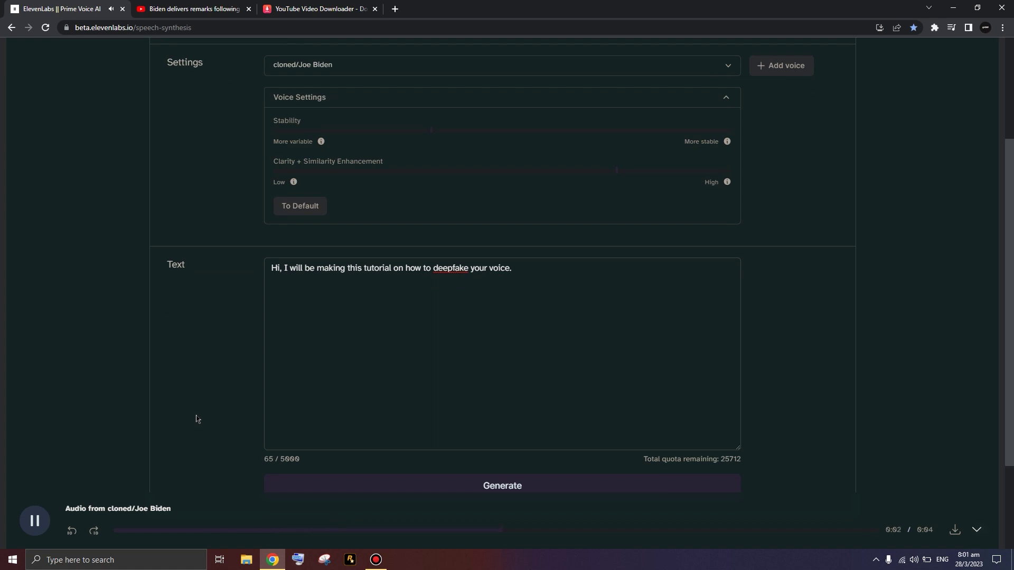
{"action": "scroll", "coordinate": [204, 391], "scroll_direction": "up", "scroll_amount": 2}
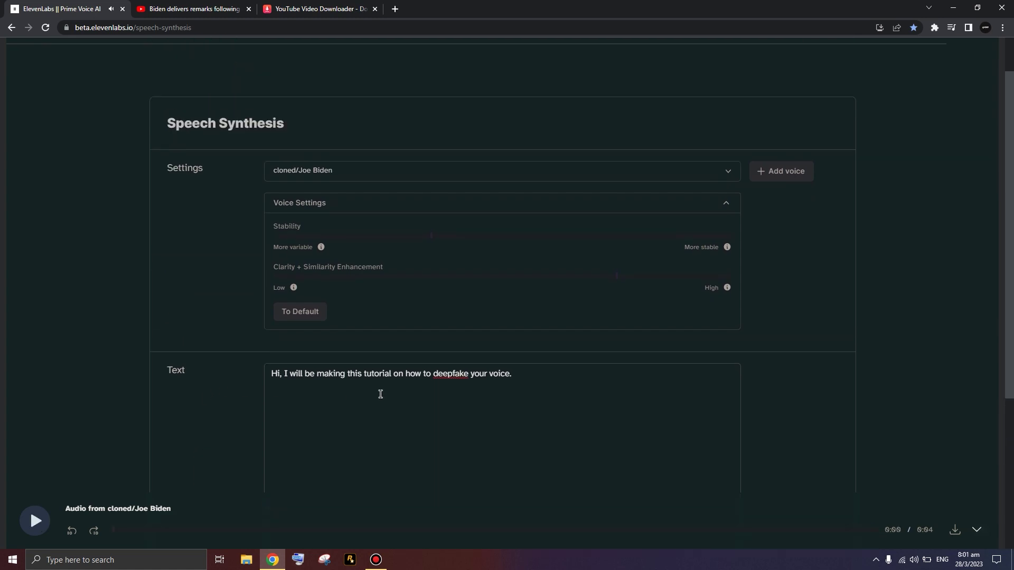
{"action": "scroll", "coordinate": [408, 388], "scroll_direction": "down", "scroll_amount": 4}
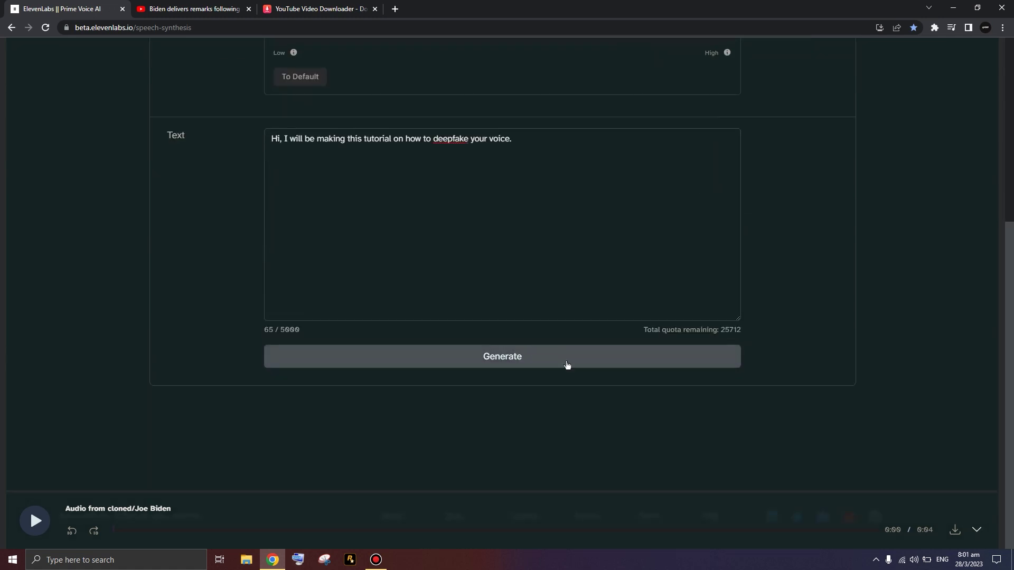
{"action": "scroll", "coordinate": [565, 364], "scroll_direction": "up", "scroll_amount": 5}
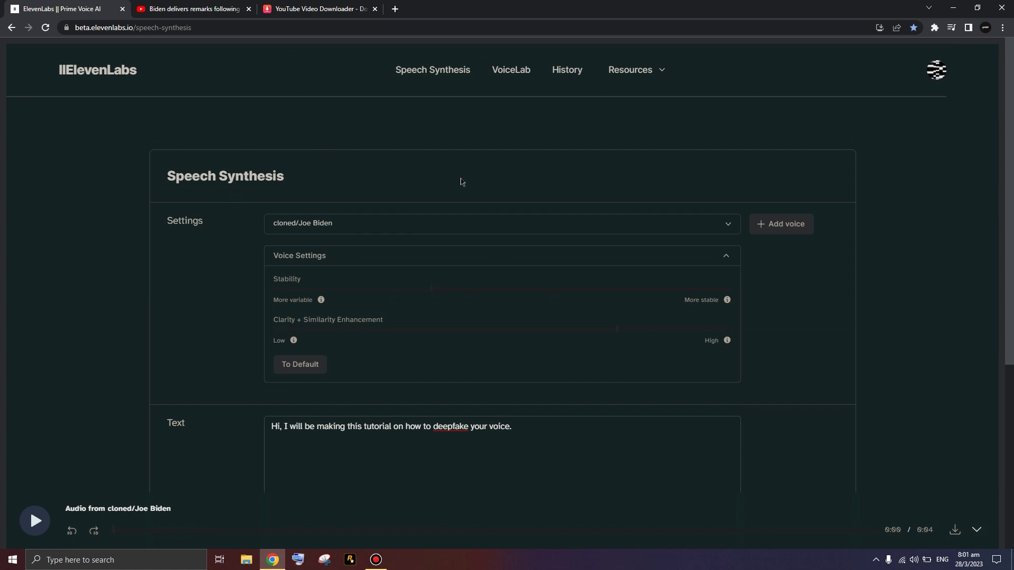
{"action": "scroll", "coordinate": [453, 222], "scroll_direction": "down", "scroll_amount": 5}
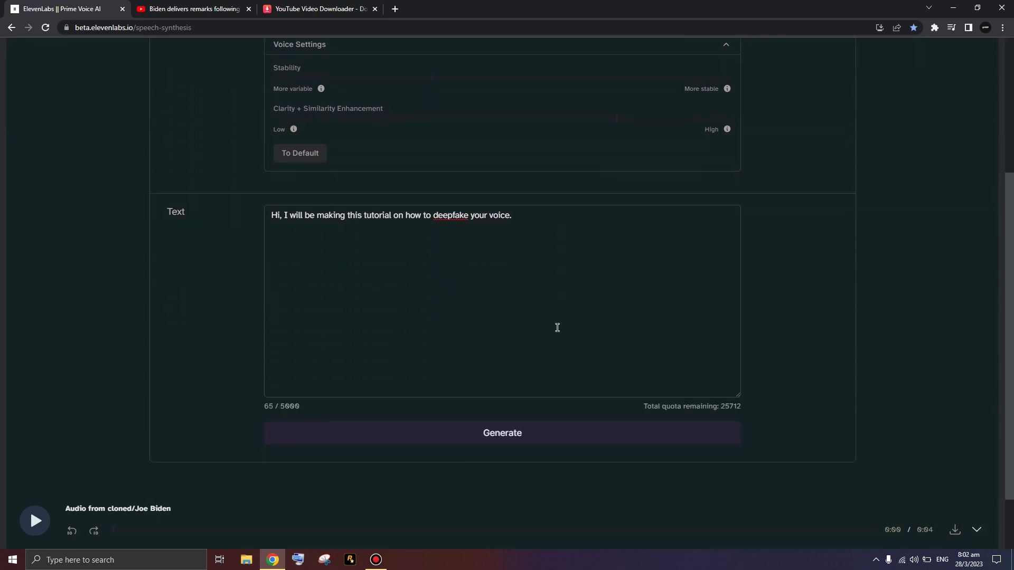
{"action": "scroll", "coordinate": [557, 328], "scroll_direction": "up", "scroll_amount": 5}
{"action": "scroll", "coordinate": [502, 280], "scroll_direction": "down", "scroll_amount": 5}
{"action": "scroll", "coordinate": [522, 316], "scroll_direction": "up", "scroll_amount": 5}
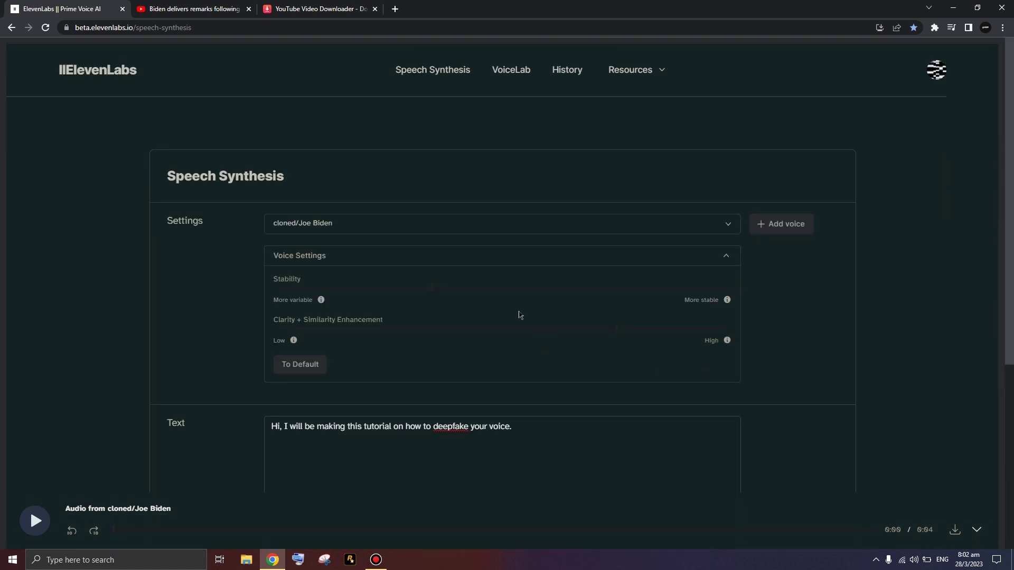
{"action": "left_click", "coordinate": [341, 255]}
{"action": "scroll", "coordinate": [223, 213], "scroll_direction": "down", "scroll_amount": 5}
{"action": "scroll", "coordinate": [311, 414], "scroll_direction": "up", "scroll_amount": 5}
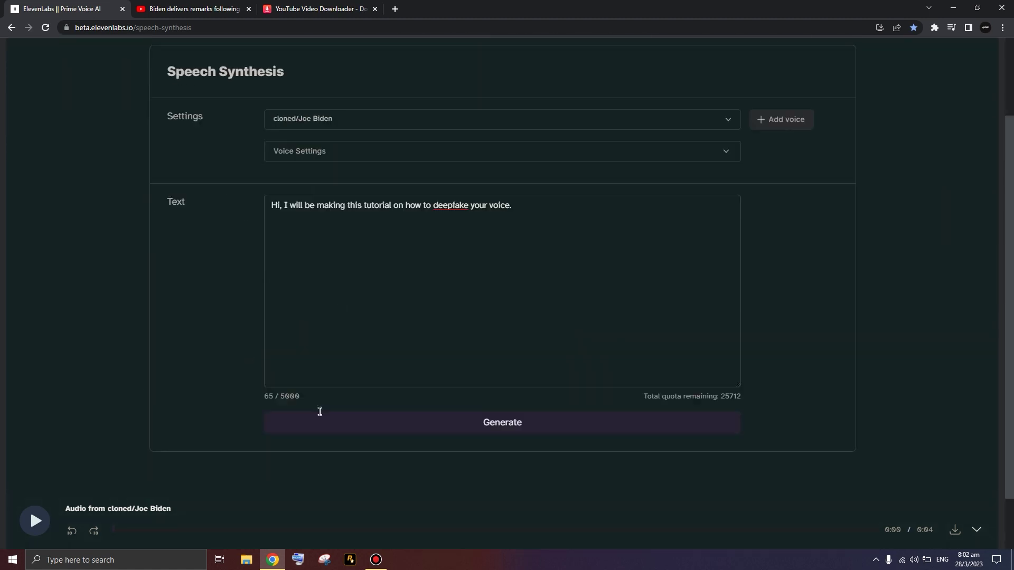
{"action": "scroll", "coordinate": [414, 401], "scroll_direction": "down", "scroll_amount": 3}
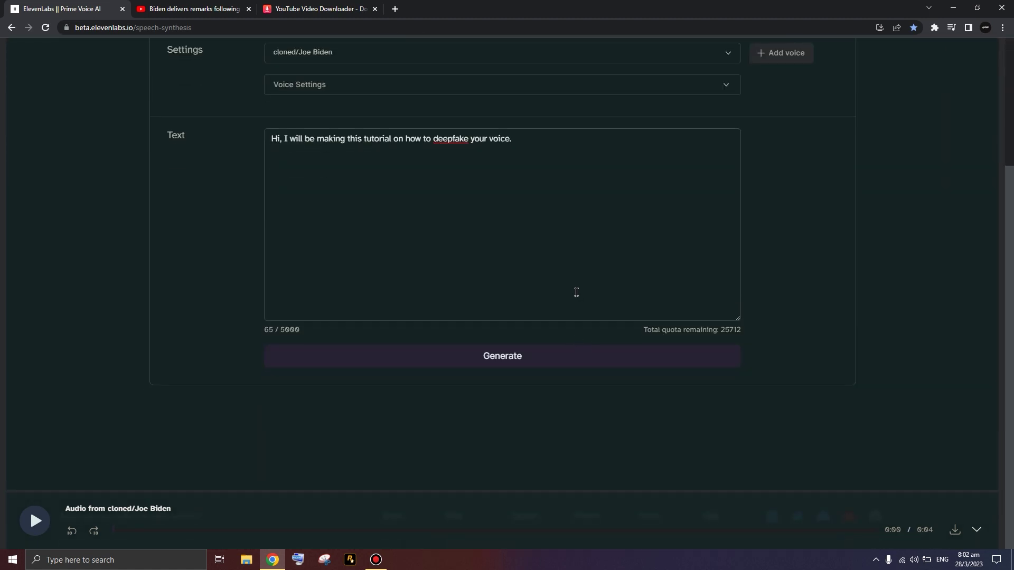
{"action": "scroll", "coordinate": [584, 301], "scroll_direction": "up", "scroll_amount": 3}
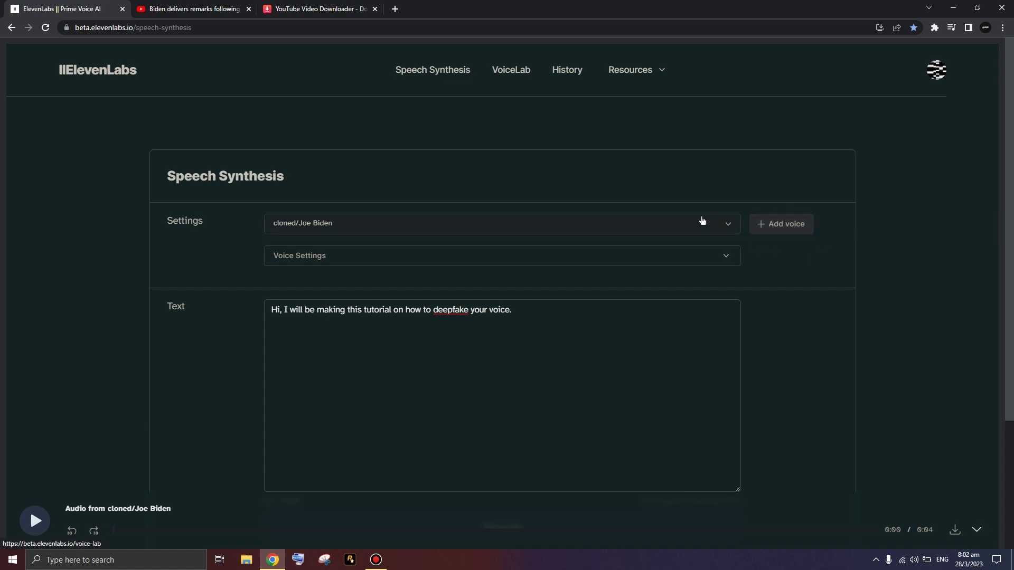
Browse the list of available voices without changing the selection
{"action": "left_click", "coordinate": [686, 224]}
{"action": "scroll", "coordinate": [510, 329], "scroll_direction": "down", "scroll_amount": 2}
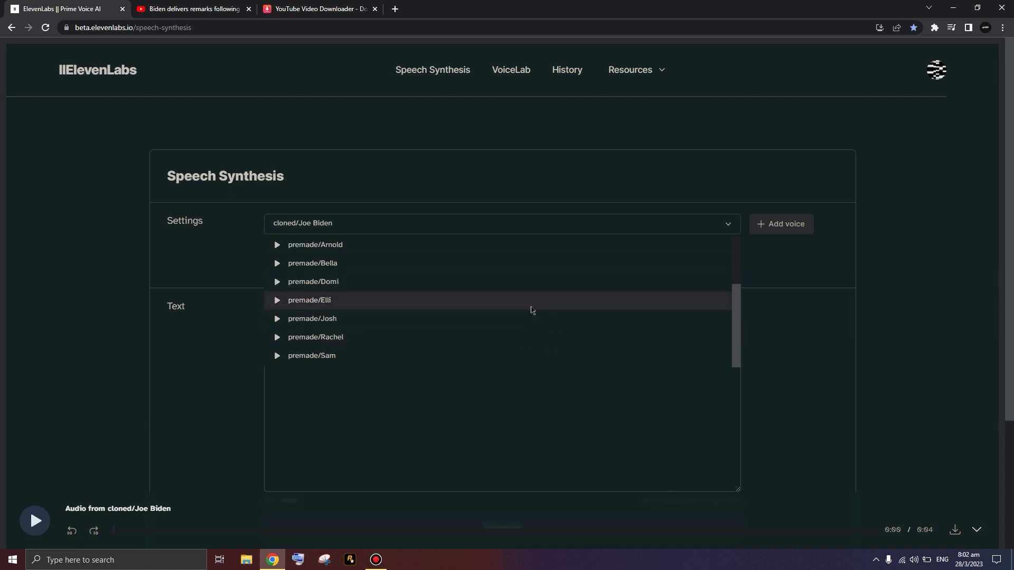
{"action": "scroll", "coordinate": [509, 333], "scroll_direction": "up", "scroll_amount": 2}
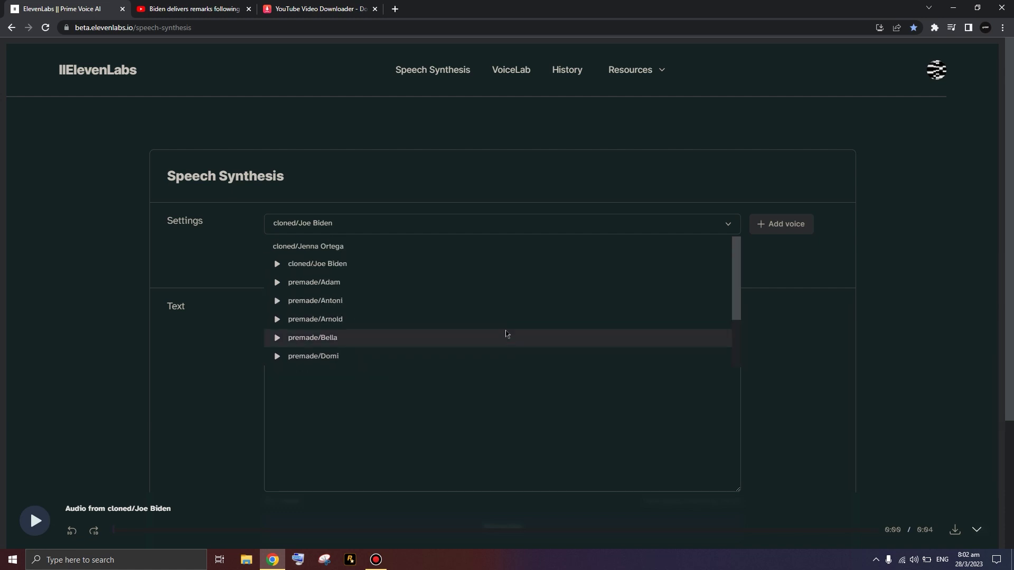
{"action": "scroll", "coordinate": [506, 334], "scroll_direction": "down", "scroll_amount": 2}
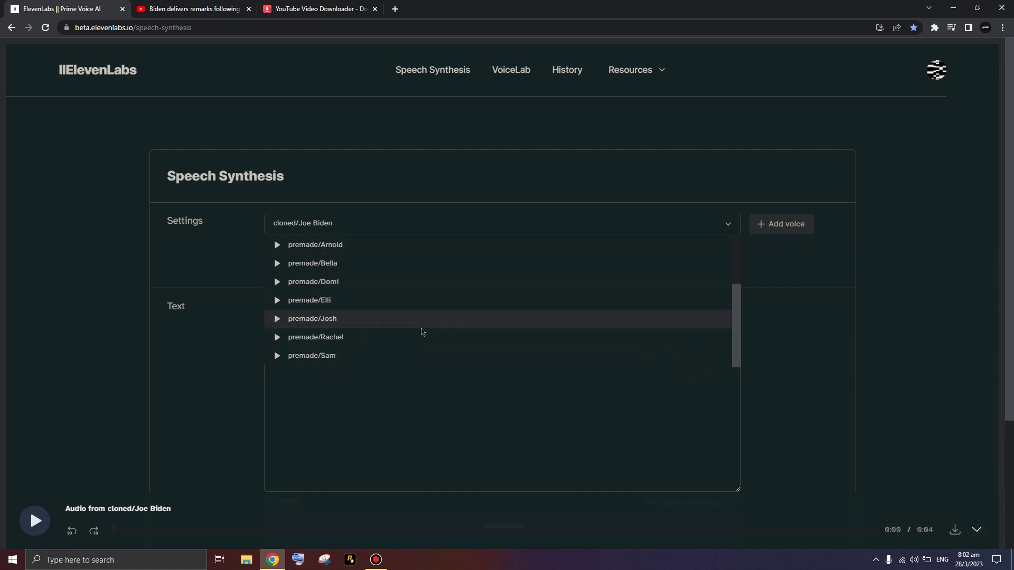
{"action": "scroll", "coordinate": [402, 338], "scroll_direction": "up", "scroll_amount": 2}
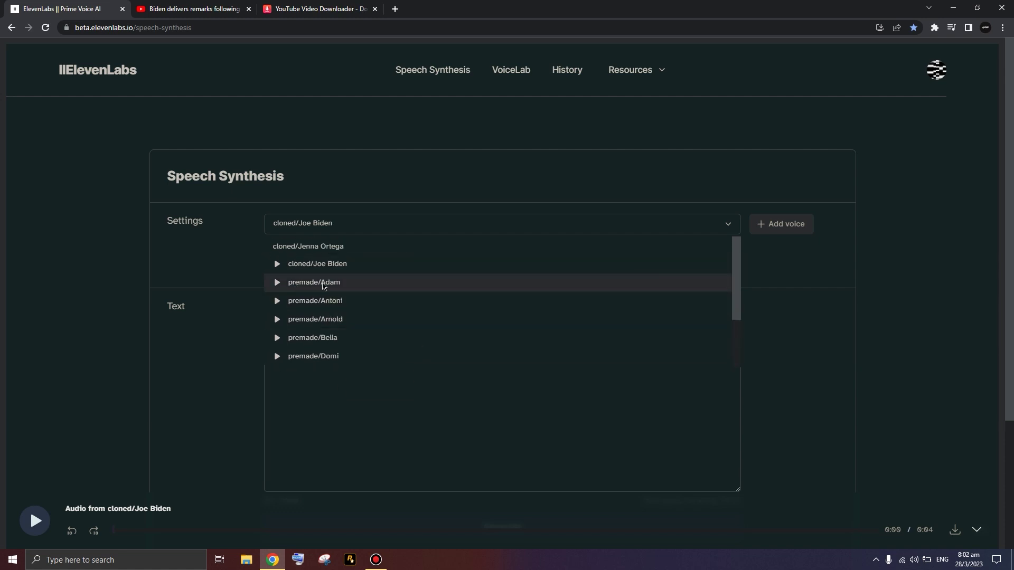
{"action": "scroll", "coordinate": [370, 285], "scroll_direction": "down", "scroll_amount": 2}
{"action": "left_click", "coordinate": [815, 315]}
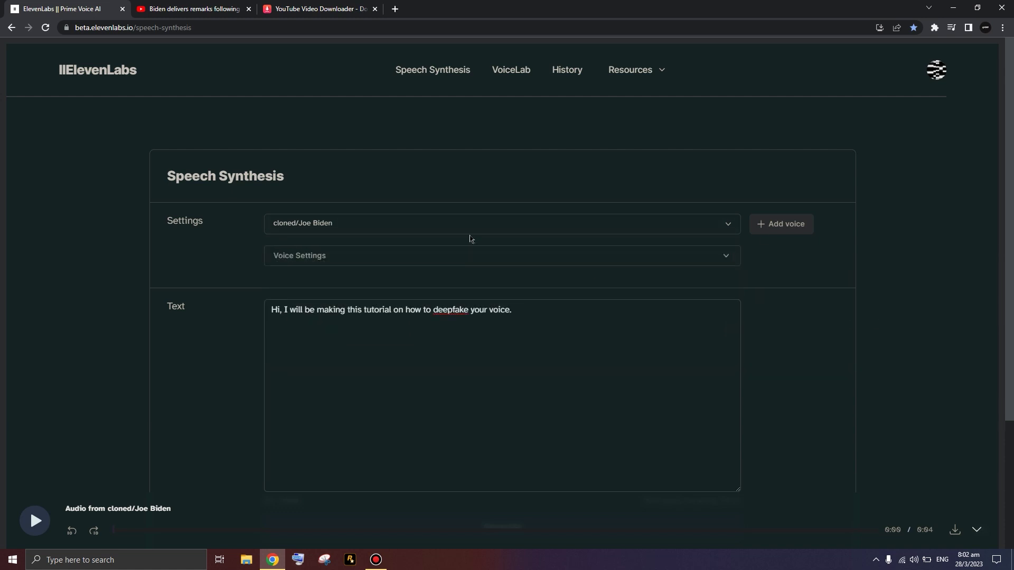
Generate the sentence in the premade Adam voice
{"action": "left_click", "coordinate": [332, 228]}
{"action": "left_click", "coordinate": [359, 283]}
{"action": "scroll", "coordinate": [373, 301], "scroll_direction": "down", "scroll_amount": 2}
{"action": "left_click", "coordinate": [465, 423]}
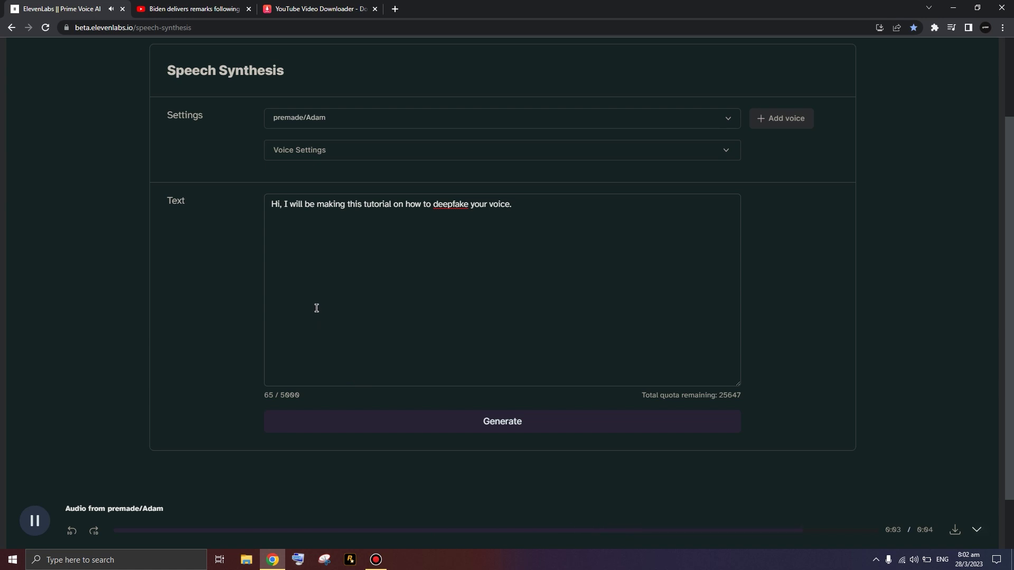
Reselect the cloned Joe Biden voice in the voice dropdown
{"action": "scroll", "coordinate": [492, 309], "scroll_direction": "up", "scroll_amount": 2}
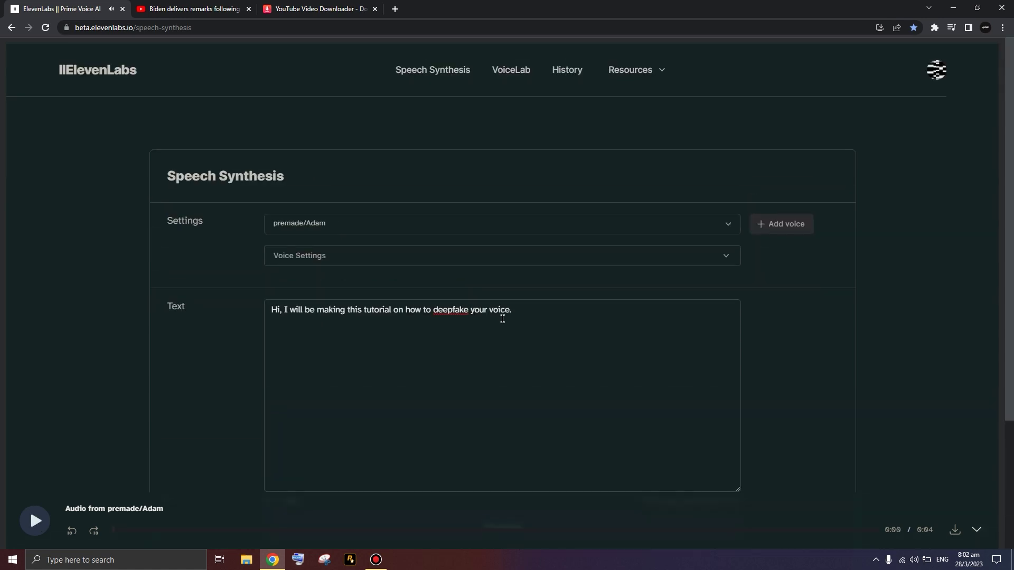
{"action": "scroll", "coordinate": [496, 313], "scroll_direction": "down", "scroll_amount": 1}
{"action": "scroll", "coordinate": [423, 243], "scroll_direction": "up", "scroll_amount": 1}
{"action": "left_click", "coordinate": [334, 211]}
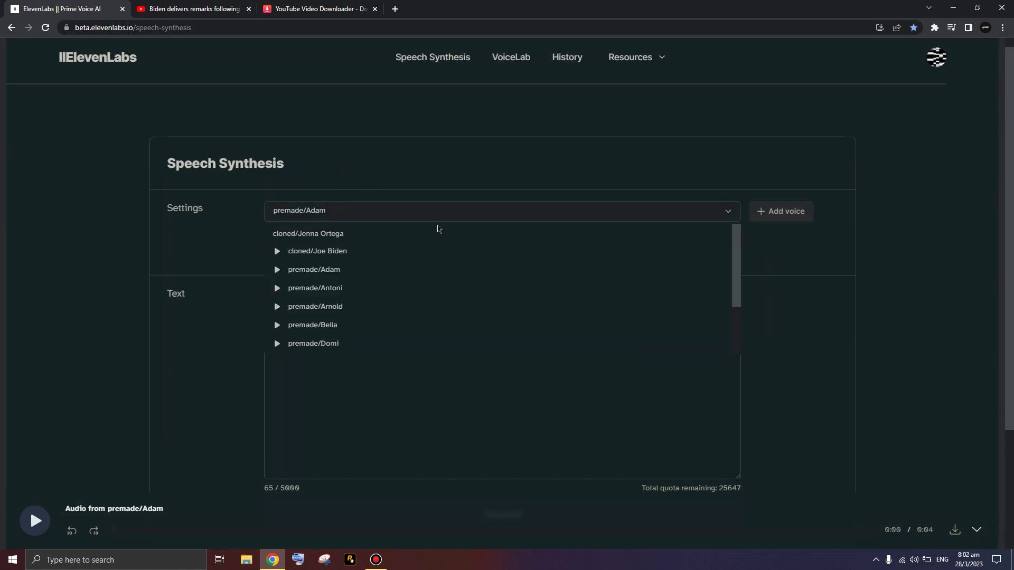
{"action": "scroll", "coordinate": [396, 253], "scroll_direction": "up", "scroll_amount": 1}
{"action": "left_click", "coordinate": [369, 264]}
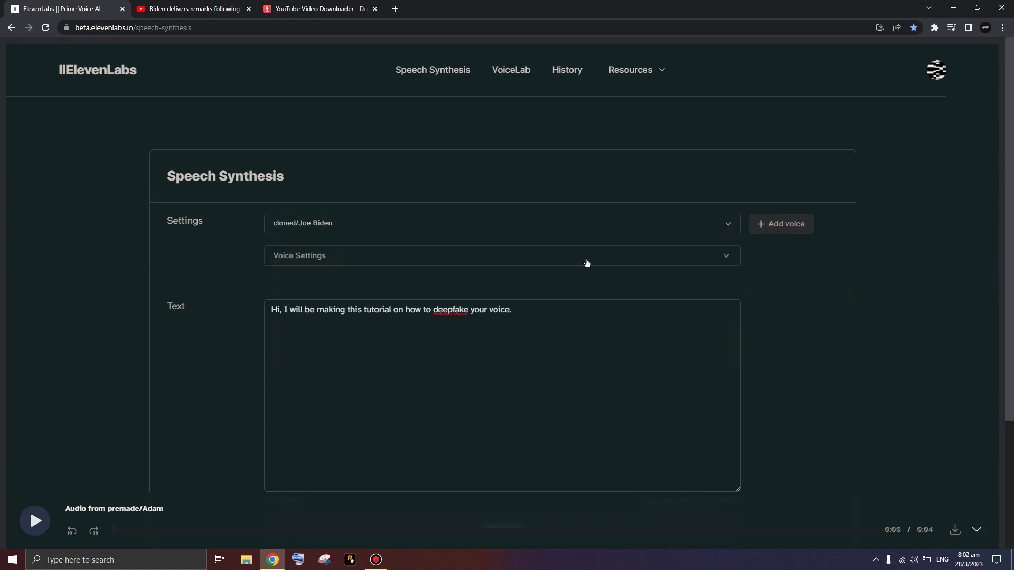
{"action": "left_click", "coordinate": [772, 227]}
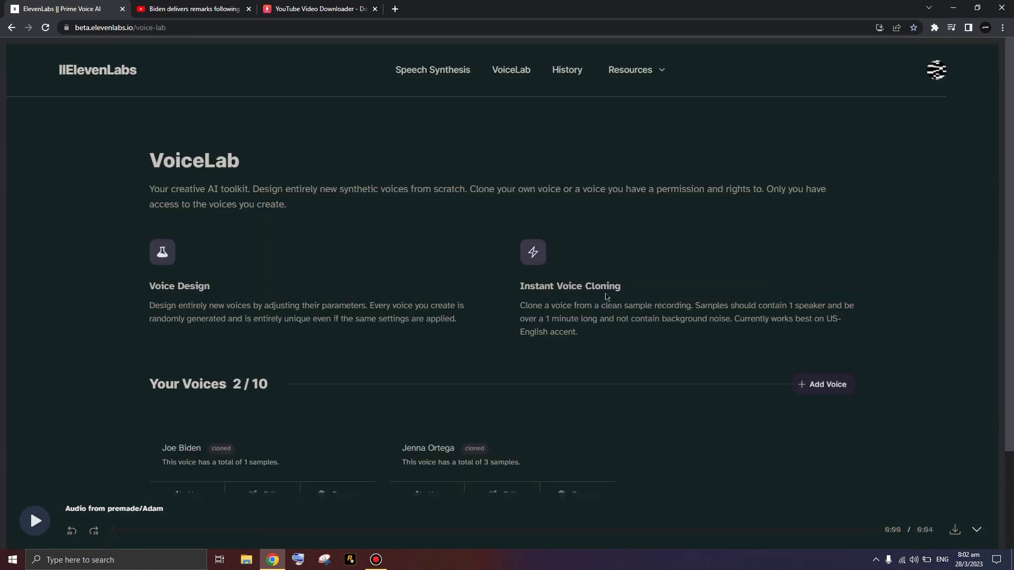
{"action": "scroll", "coordinate": [465, 296], "scroll_direction": "down", "scroll_amount": 2}
{"action": "scroll", "coordinate": [475, 327], "scroll_direction": "up", "scroll_amount": 2}
{"action": "left_click_drag", "start_coordinate": [152, 160], "coordinate": [450, 192]}
{"action": "left_click", "coordinate": [390, 229]}
{"action": "scroll", "coordinate": [312, 190], "scroll_direction": "down", "scroll_amount": 2}
{"action": "left_click_drag", "start_coordinate": [157, 263], "coordinate": [195, 276]}
{"action": "double_click", "coordinate": [192, 260]}
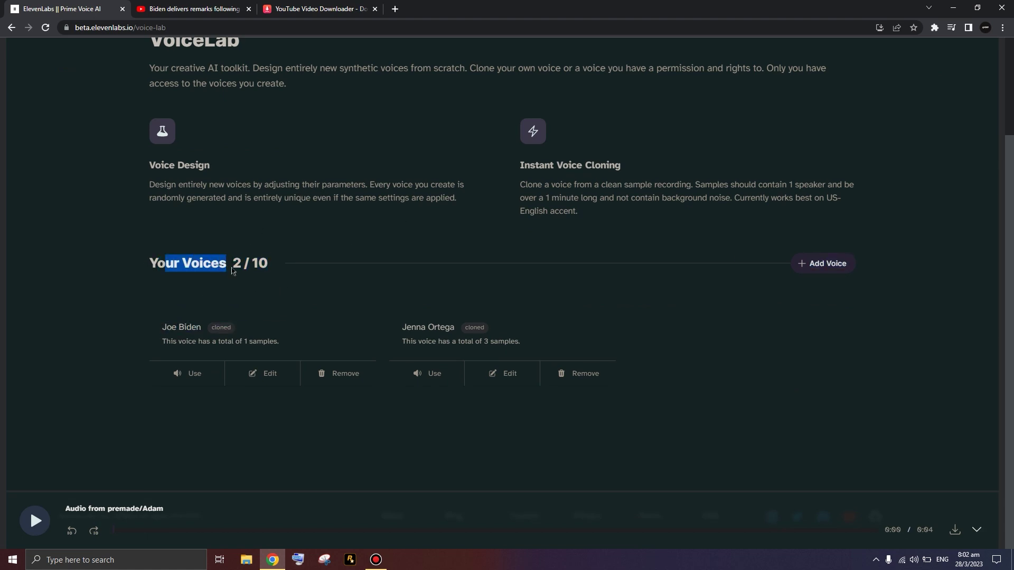
{"action": "left_click_drag", "start_coordinate": [233, 264], "coordinate": [272, 271]}
{"action": "left_click", "coordinate": [385, 275]}
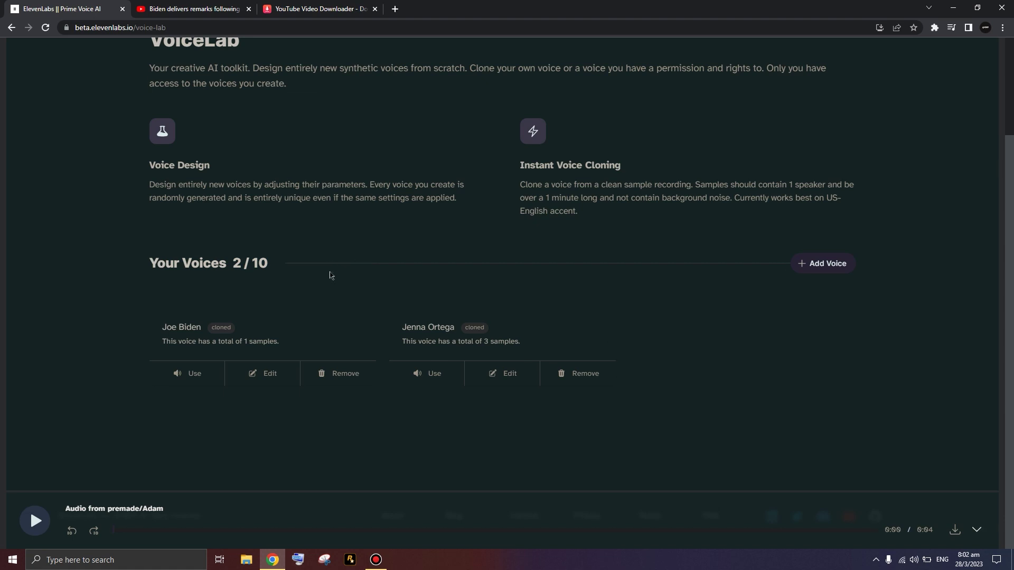
{"action": "left_click_drag", "start_coordinate": [237, 262], "coordinate": [299, 275]}
{"action": "left_click", "coordinate": [313, 276]}
{"action": "left_click_drag", "start_coordinate": [162, 327], "coordinate": [504, 343]}
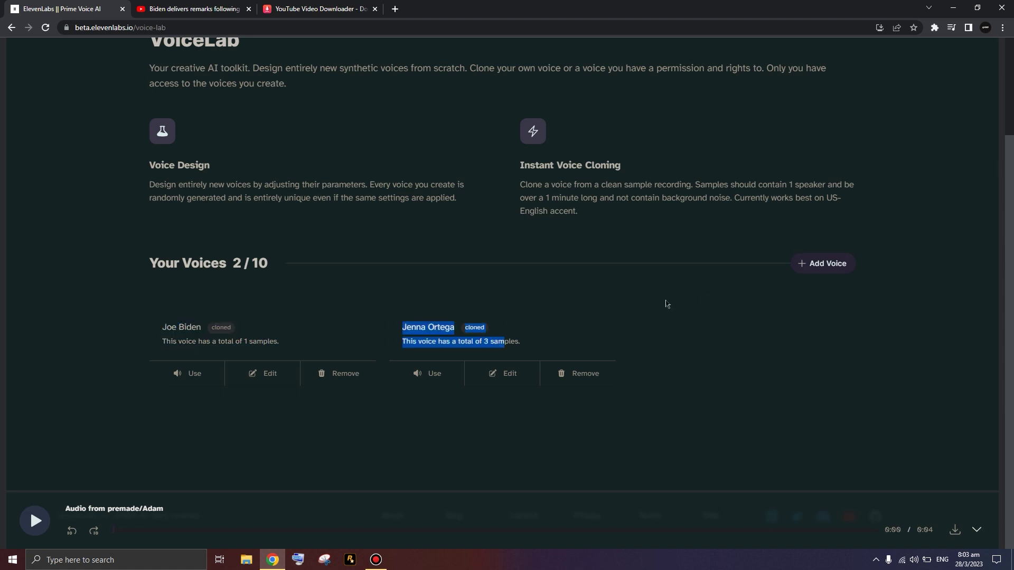
{"action": "left_click", "coordinate": [449, 302]}
{"action": "mouse_move", "coordinate": [402, 327]}
{"action": "left_mouse_down"}
{"action": "mouse_move", "coordinate": [471, 342]}
{"action": "mouse_move", "coordinate": [450, 351]}
{"action": "mouse_move", "coordinate": [521, 340]}
{"action": "mouse_move", "coordinate": [518, 317]}
{"action": "left_mouse_up"}
{"action": "left_click", "coordinate": [517, 317]}
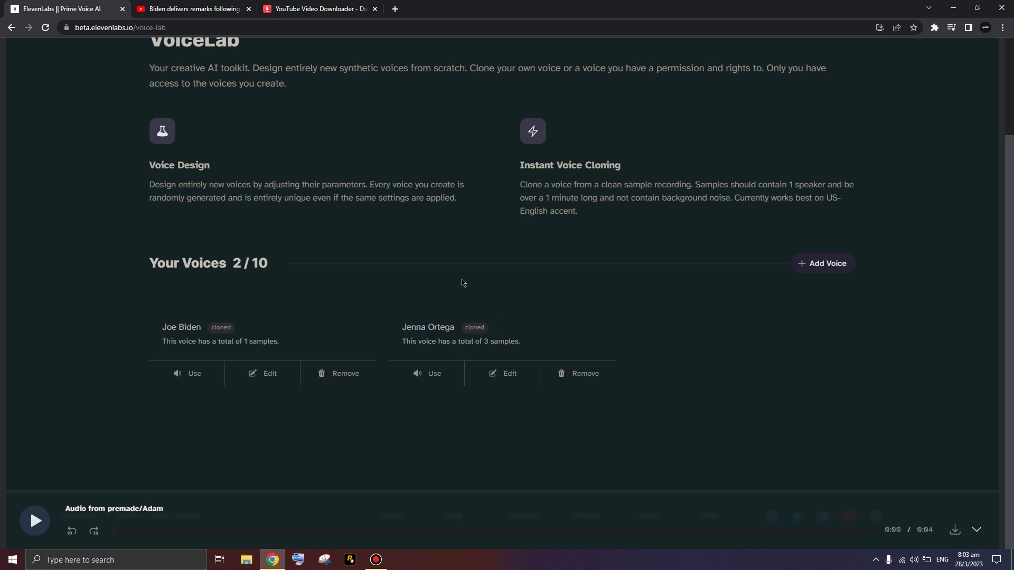
Add a voice of type Instant Voice Cloning to open the empty Add Voice form
{"action": "left_click", "coordinate": [797, 266]}
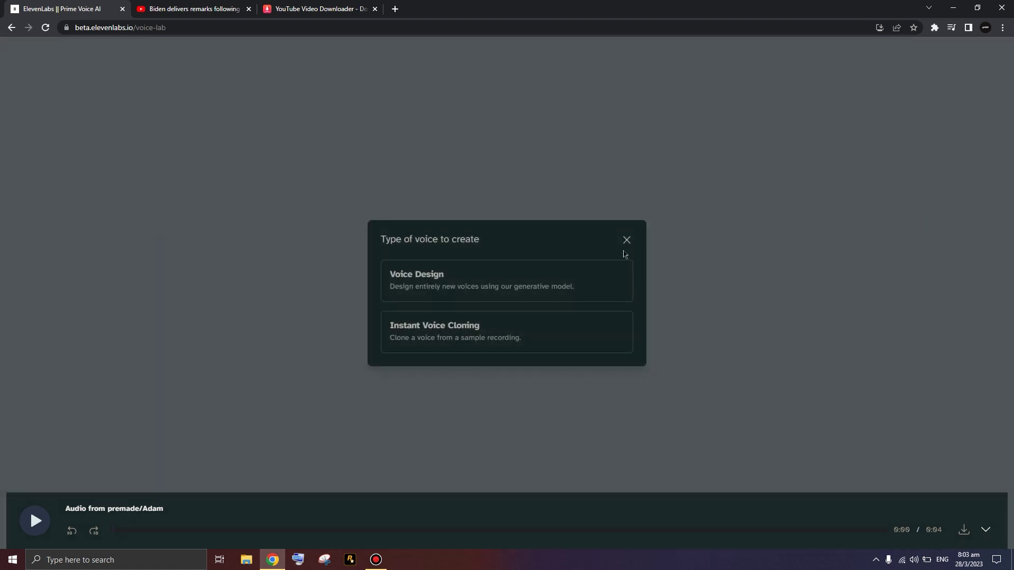
{"action": "left_click", "coordinate": [437, 330]}
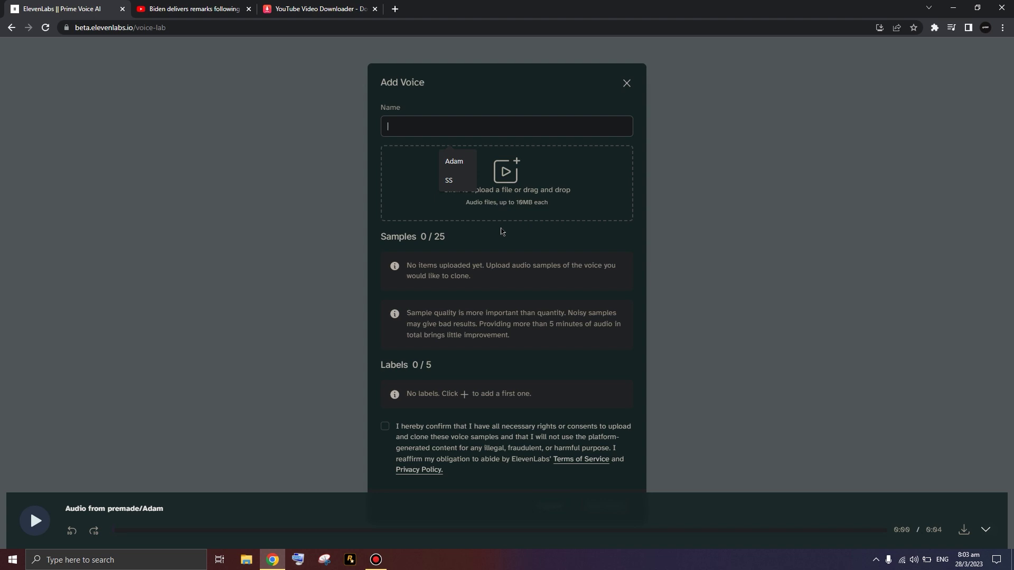
{"action": "left_click", "coordinate": [190, 9]}
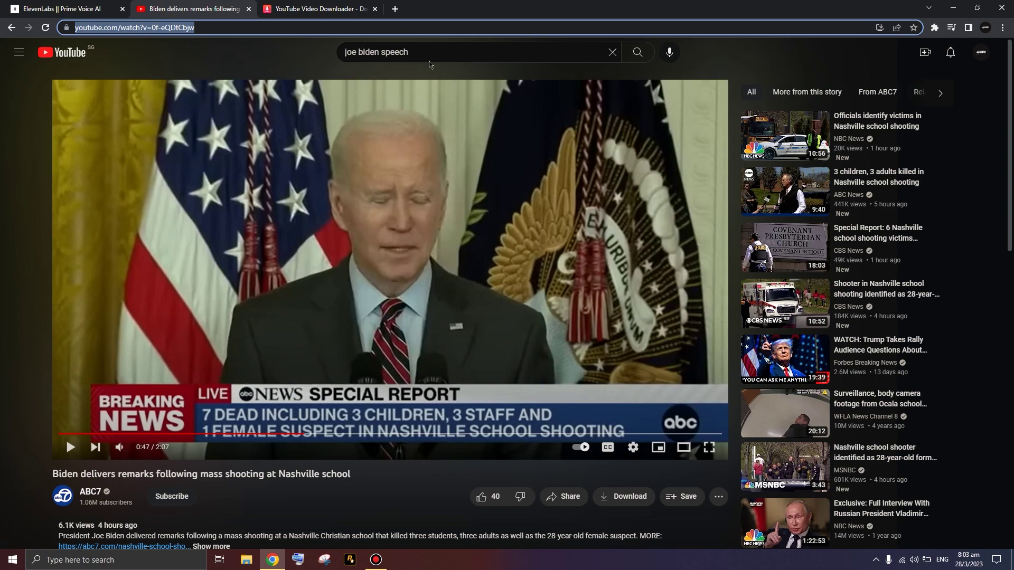
Scroll through the Biden speech video page, then return to the ElevenLabs tab
{"action": "scroll", "coordinate": [275, 322], "scroll_direction": "down", "scroll_amount": 5}
{"action": "scroll", "coordinate": [207, 359], "scroll_direction": "up", "scroll_amount": 5}
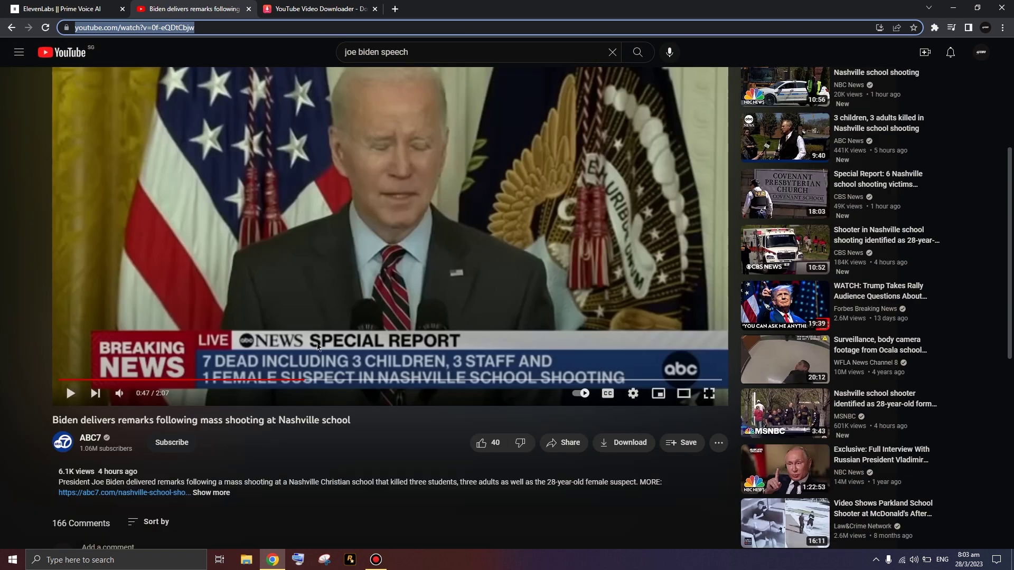
{"action": "scroll", "coordinate": [66, 437], "scroll_direction": "down", "scroll_amount": 4}
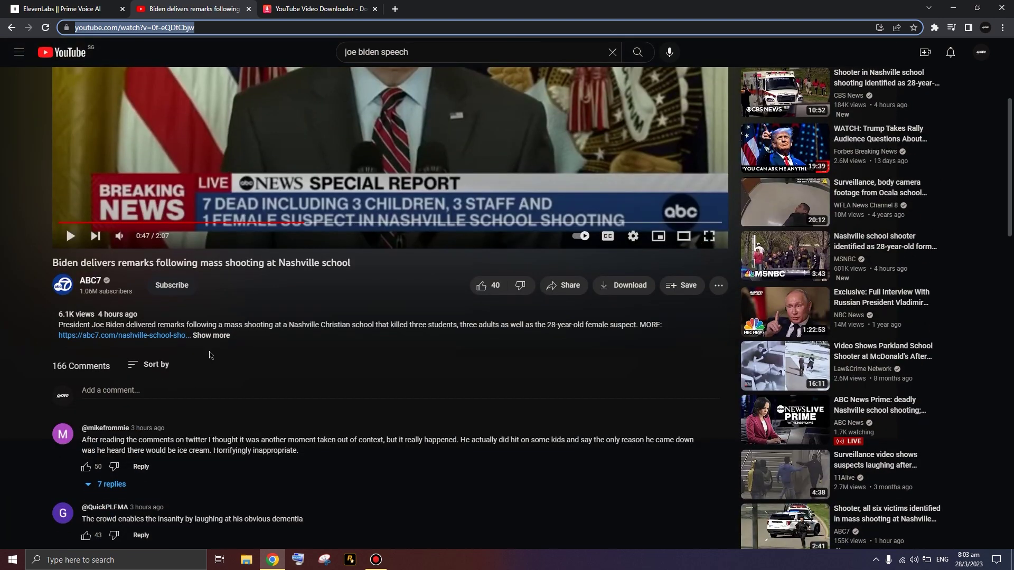
{"action": "scroll", "coordinate": [65, 226], "scroll_direction": "up", "scroll_amount": 3}
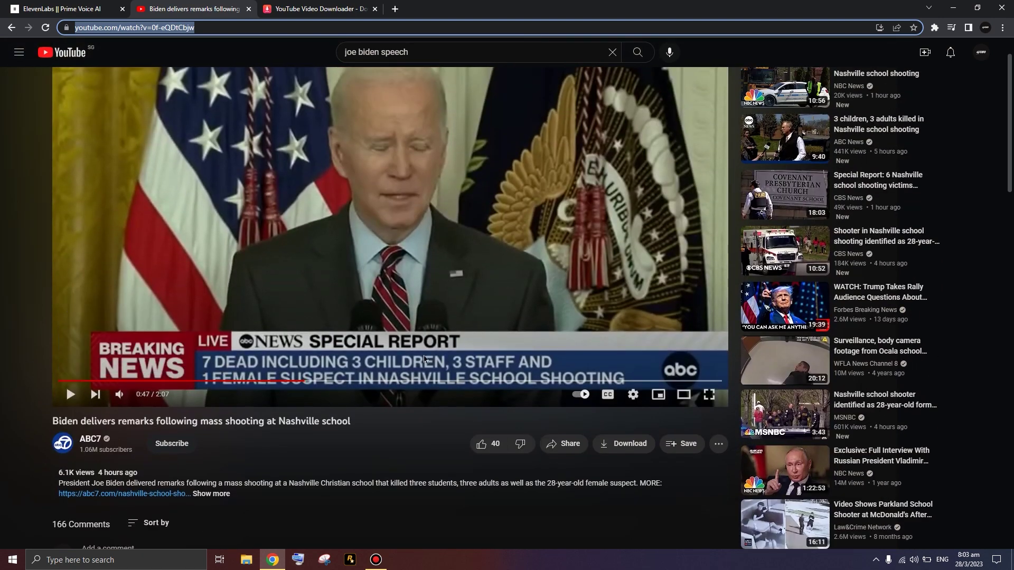
{"action": "scroll", "coordinate": [431, 355], "scroll_direction": "up", "scroll_amount": 1}
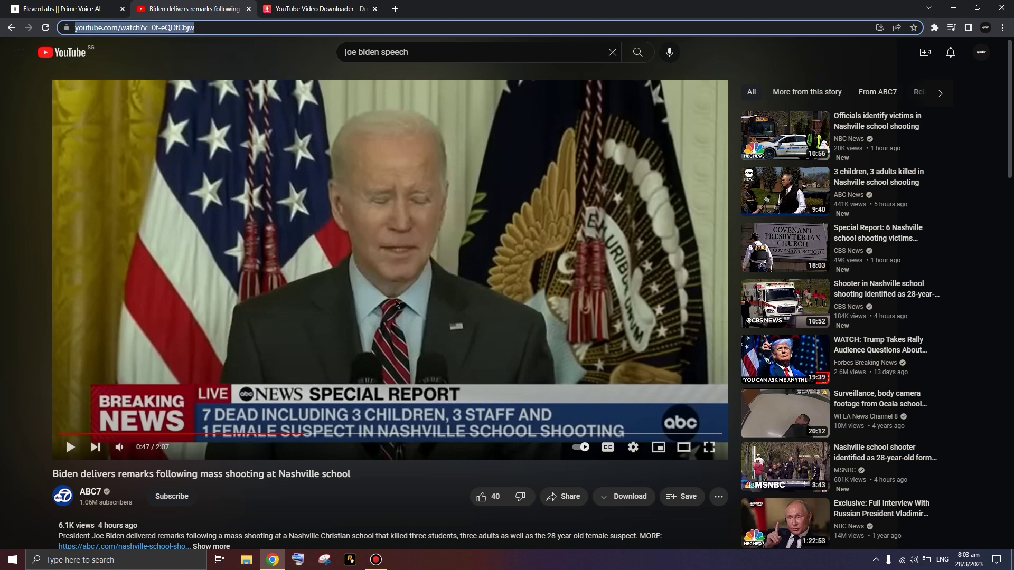
{"action": "key", "text": "ctrl+1"}
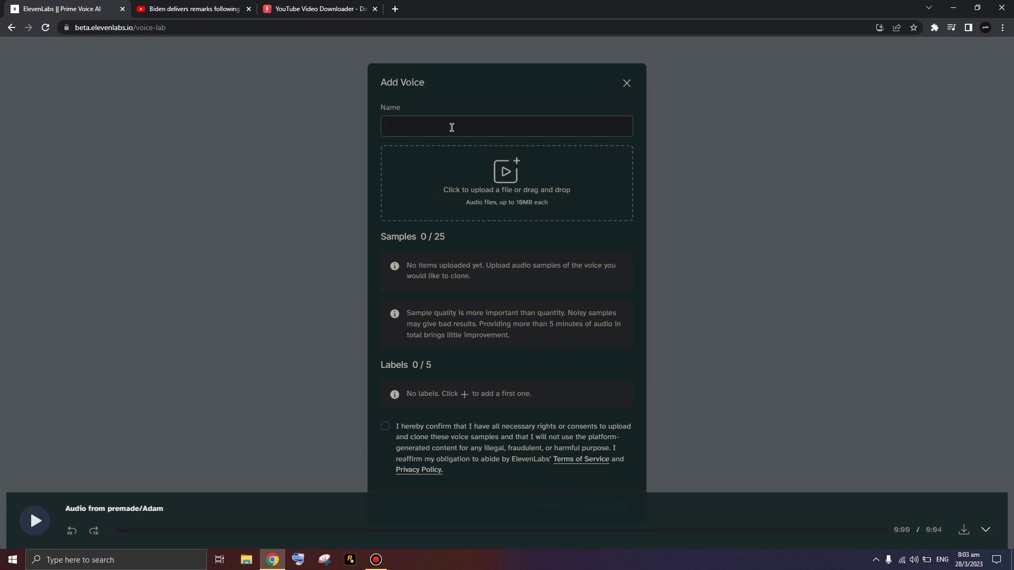
Enter 'Joe Biden Test' as the voice name, fixing its capitalisation
{"action": "type", "text": "JOe BIden Test"}
{"action": "left_click", "coordinate": [414, 130]}
{"action": "key", "text": "BackSpace"}
{"action": "type", "text": "i"}
Upload the y2mate Biden speech MP3 from Downloads as a sample and play it back
{"action": "left_click", "coordinate": [520, 189]}
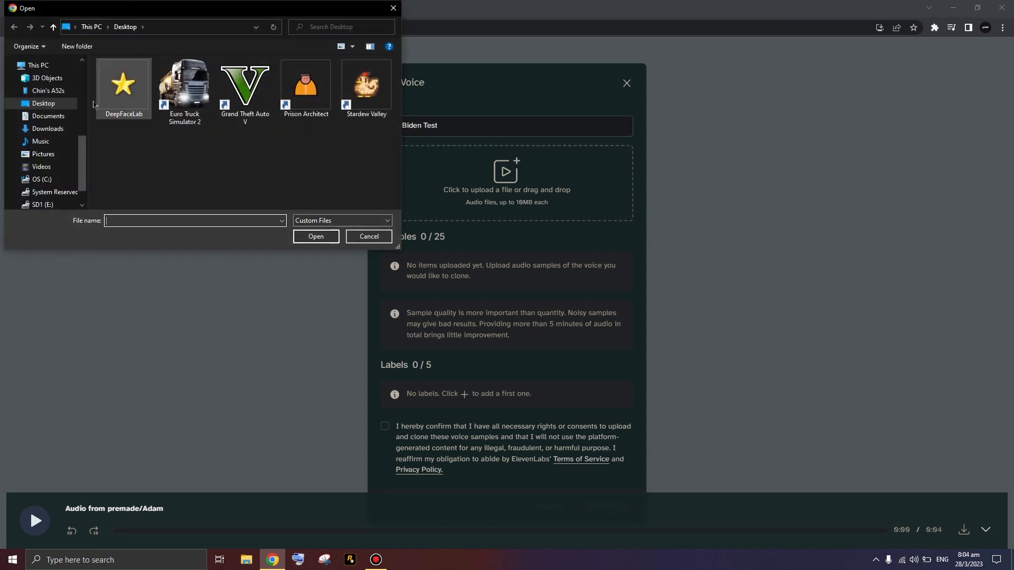
{"action": "left_click", "coordinate": [47, 128]}
{"action": "left_click", "coordinate": [168, 92]}
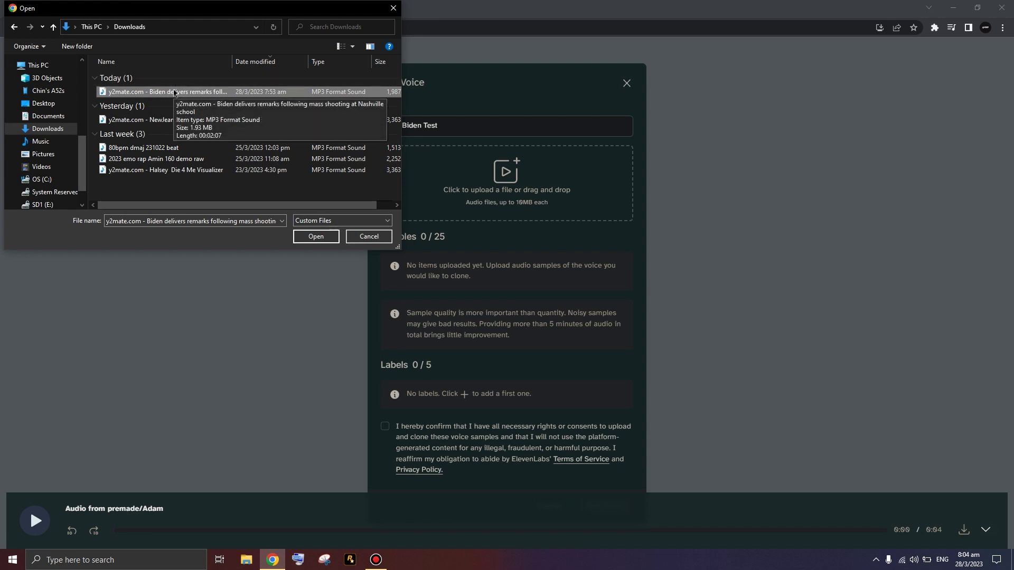
{"action": "double_click", "coordinate": [174, 93]}
{"action": "key", "text": "ctrl+Tab"}
{"action": "key", "text": "ctrl+Tab"}
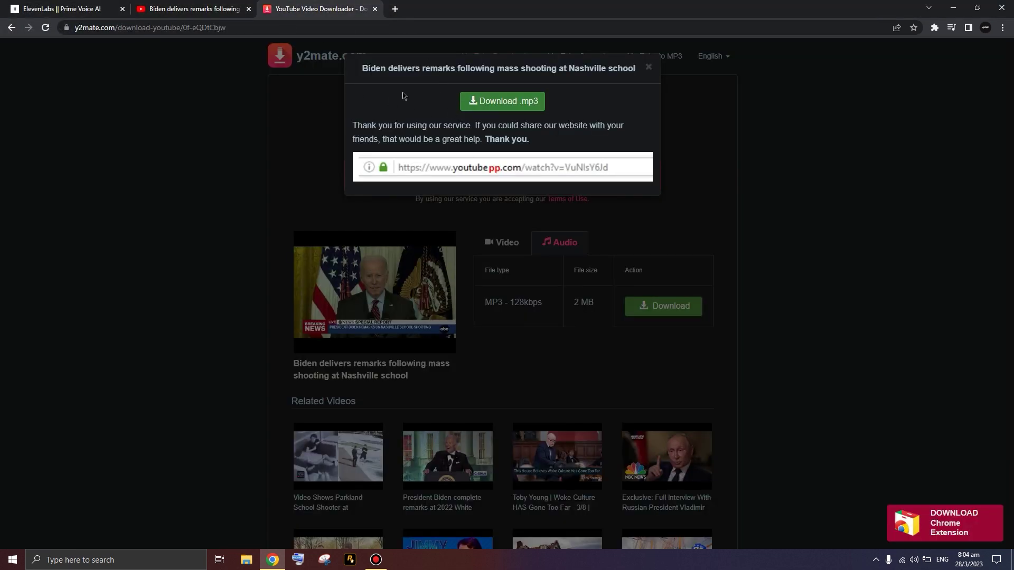
{"action": "left_click", "coordinate": [53, 7]}
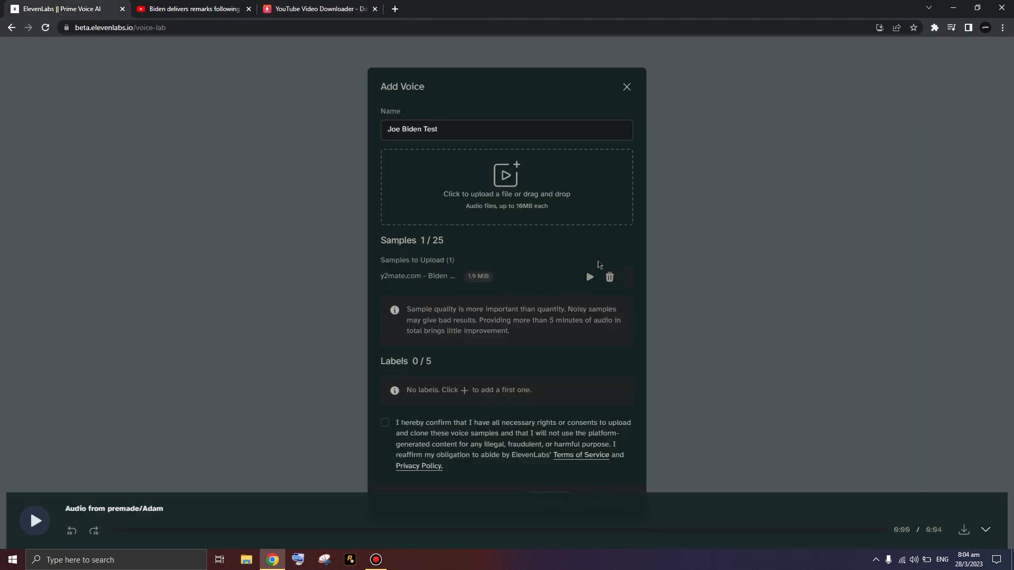
{"action": "left_click", "coordinate": [590, 277]}
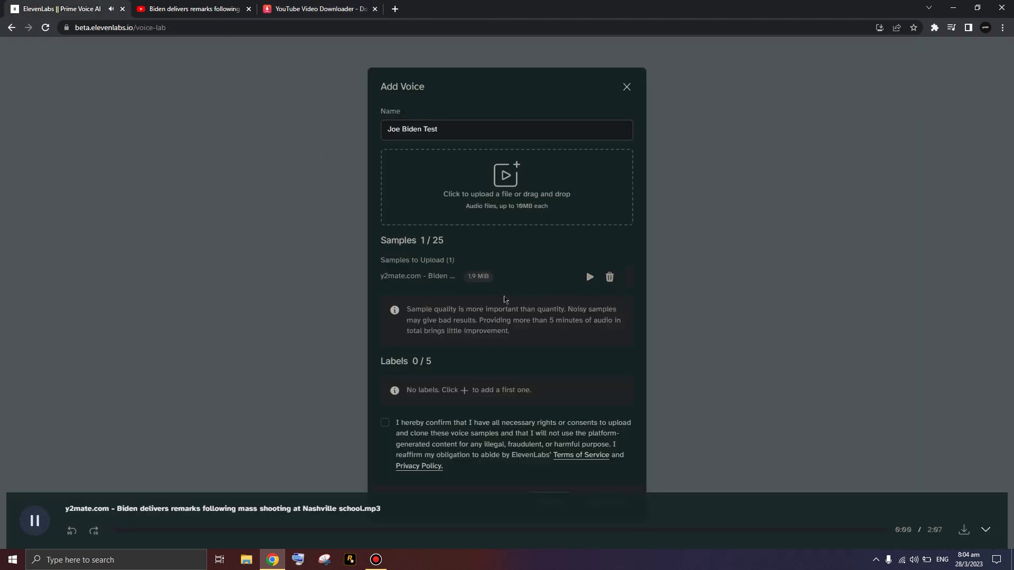
Stop the sample, tick the rights consent checkbox, collapse the player and submit Add Voice
{"action": "left_click", "coordinate": [35, 521]}
{"action": "left_click_drag", "start_coordinate": [443, 310], "coordinate": [419, 301]}
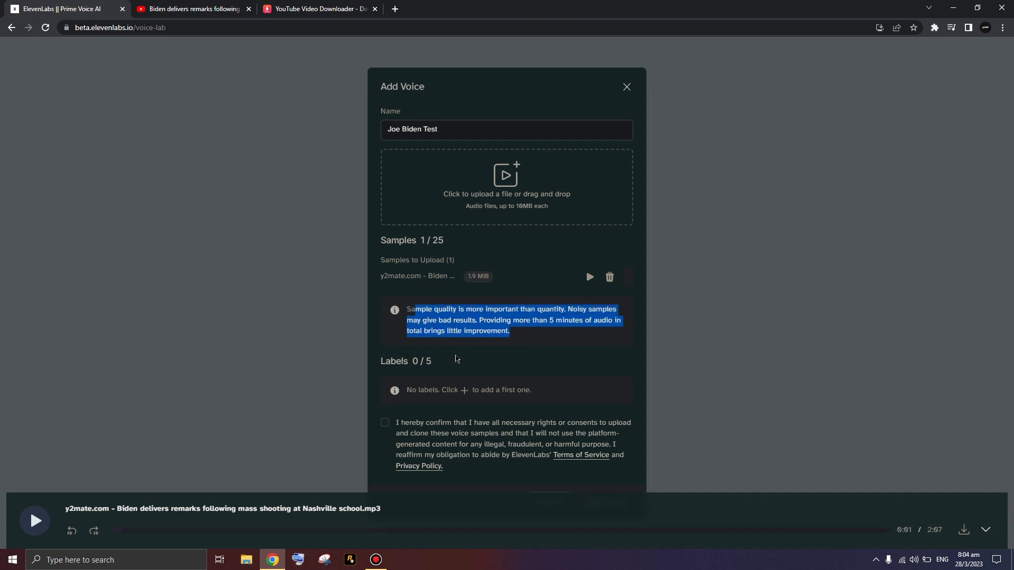
{"action": "left_click", "coordinate": [543, 383]}
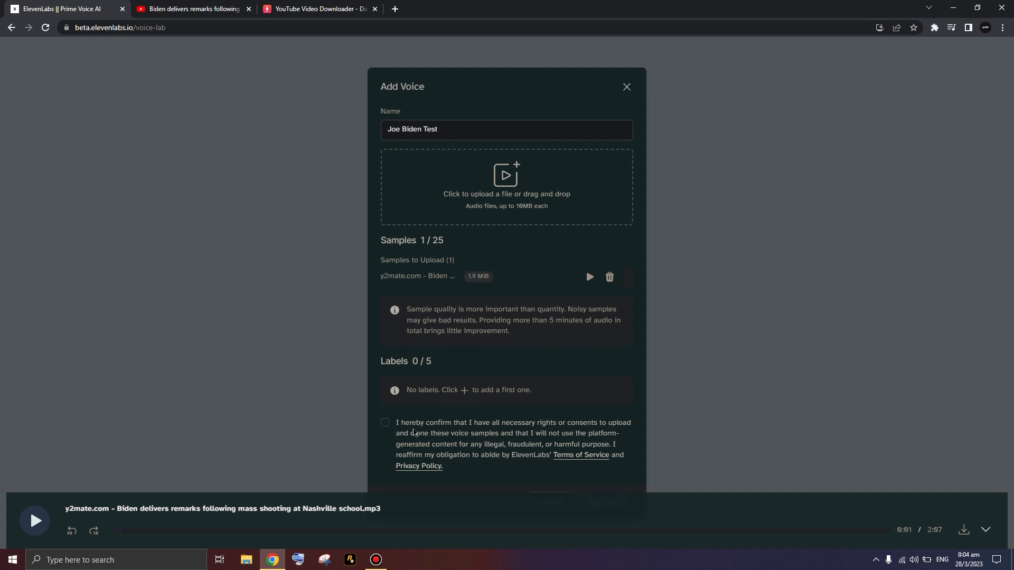
{"action": "left_click", "coordinate": [385, 423]}
{"action": "left_click", "coordinate": [986, 530]}
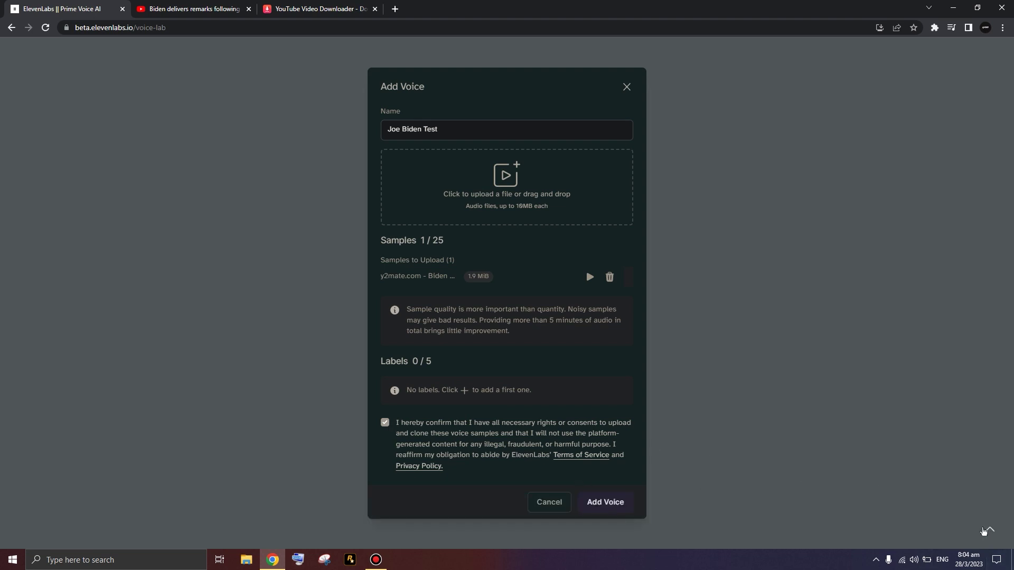
{"action": "left_click", "coordinate": [603, 506]}
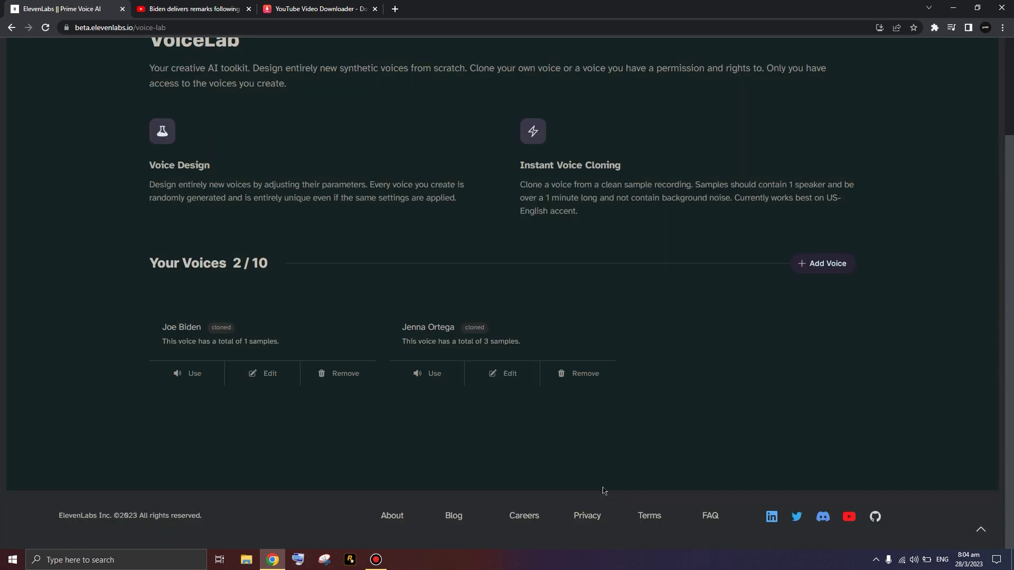
Highlight the new Joe Biden Test card's details in Your Voices
{"action": "left_click_drag", "start_coordinate": [642, 331], "coordinate": [729, 344]}
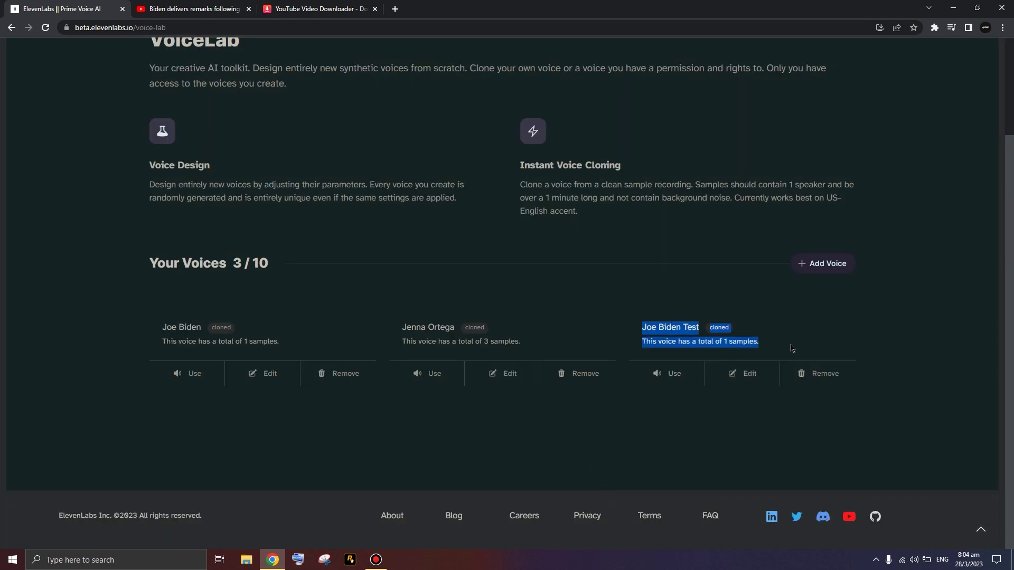
{"action": "left_click", "coordinate": [721, 314]}
{"action": "left_click_drag", "start_coordinate": [643, 325], "coordinate": [805, 346]}
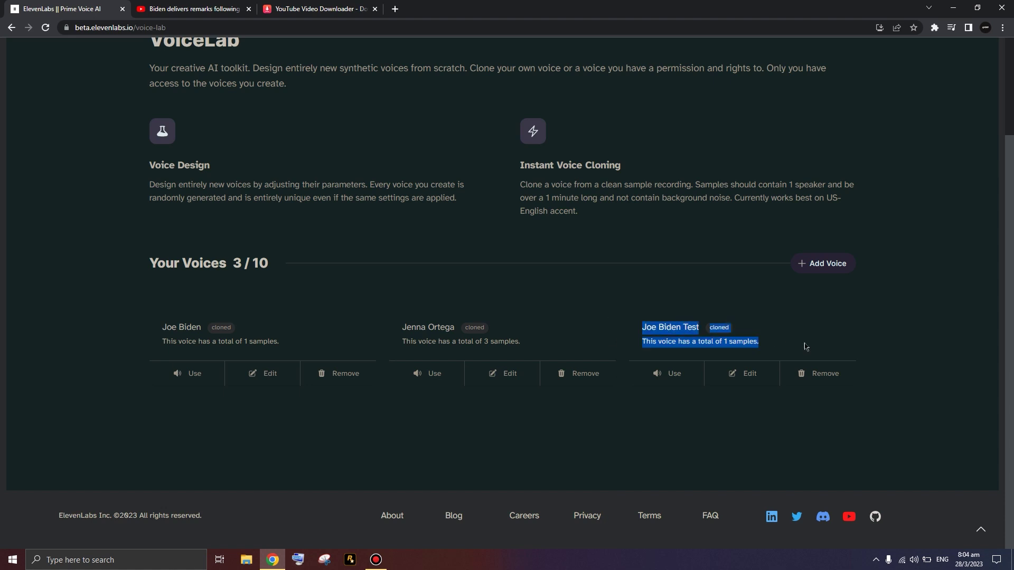
{"action": "left_click", "coordinate": [722, 316]}
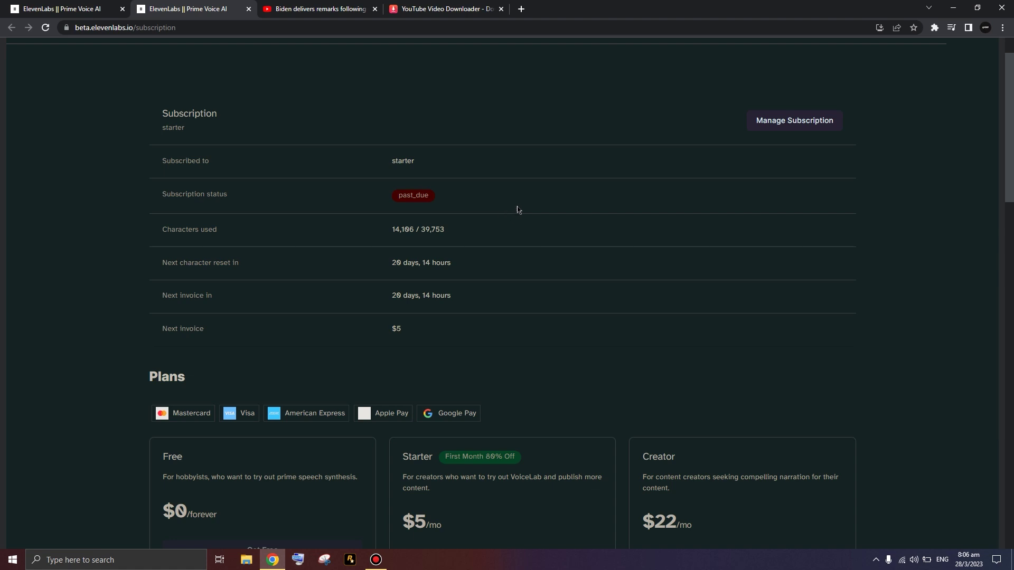
Review the subscription usage rows and the Free plan's features on the Subscription page
{"action": "scroll", "coordinate": [461, 165], "scroll_direction": "up", "scroll_amount": 1}
{"action": "left_click_drag", "start_coordinate": [400, 181], "coordinate": [482, 324]}
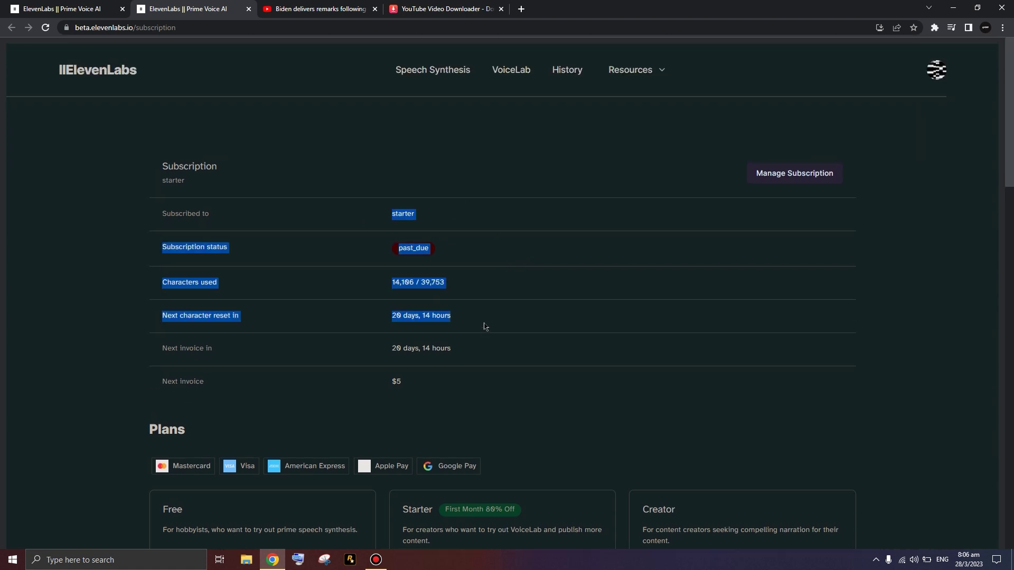
{"action": "left_click", "coordinate": [376, 207]}
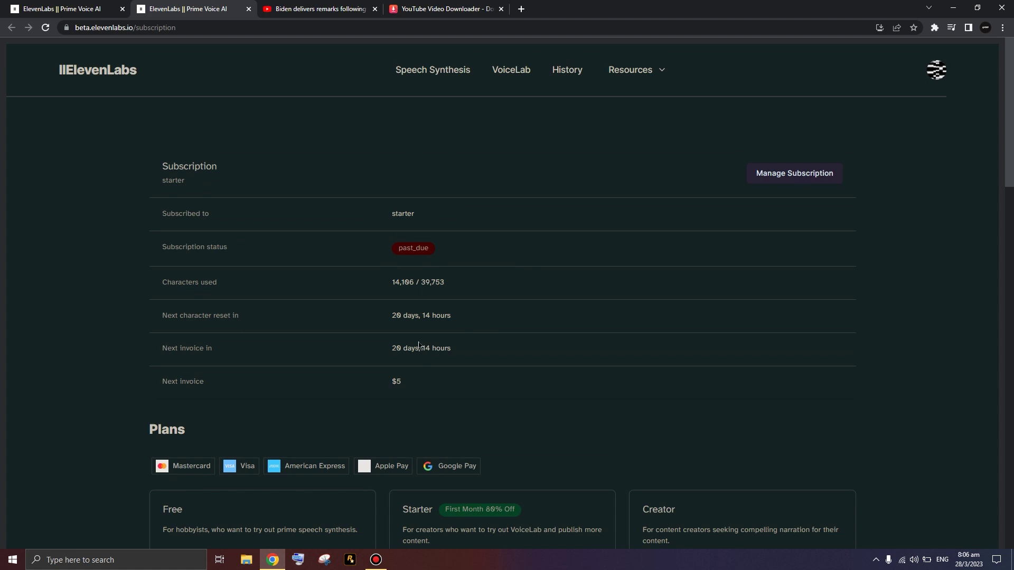
{"action": "scroll", "coordinate": [354, 201], "scroll_direction": "down", "scroll_amount": 1}
{"action": "scroll", "coordinate": [471, 364], "scroll_direction": "down", "scroll_amount": 4}
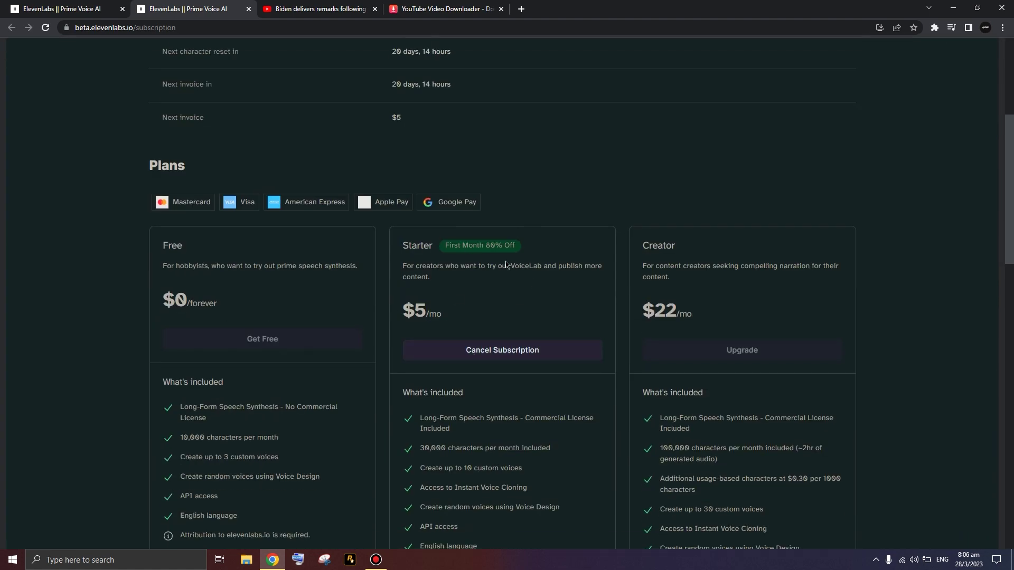
{"action": "scroll", "coordinate": [501, 215], "scroll_direction": "down", "scroll_amount": 3}
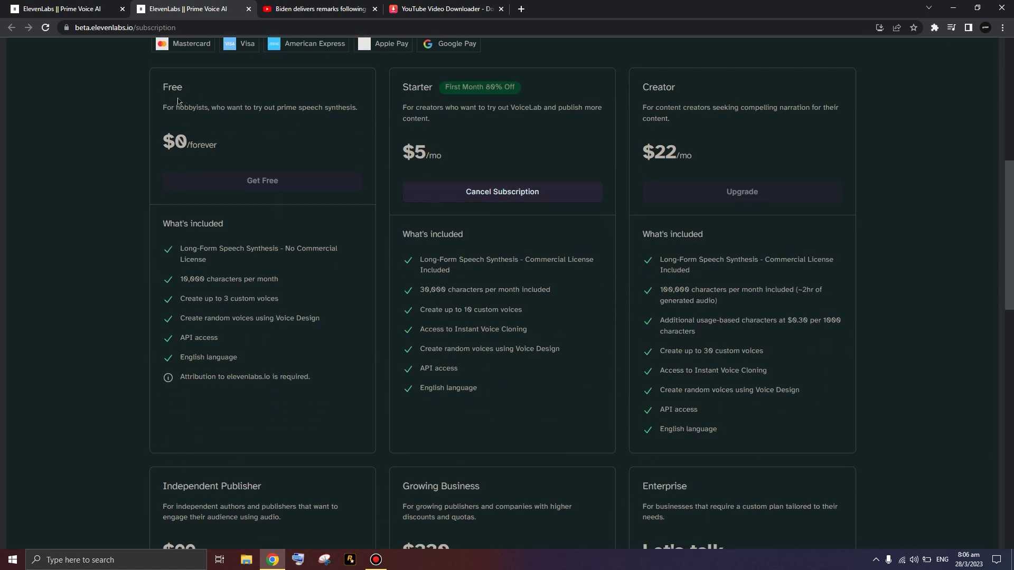
{"action": "left_click_drag", "start_coordinate": [161, 83], "coordinate": [165, 109]}
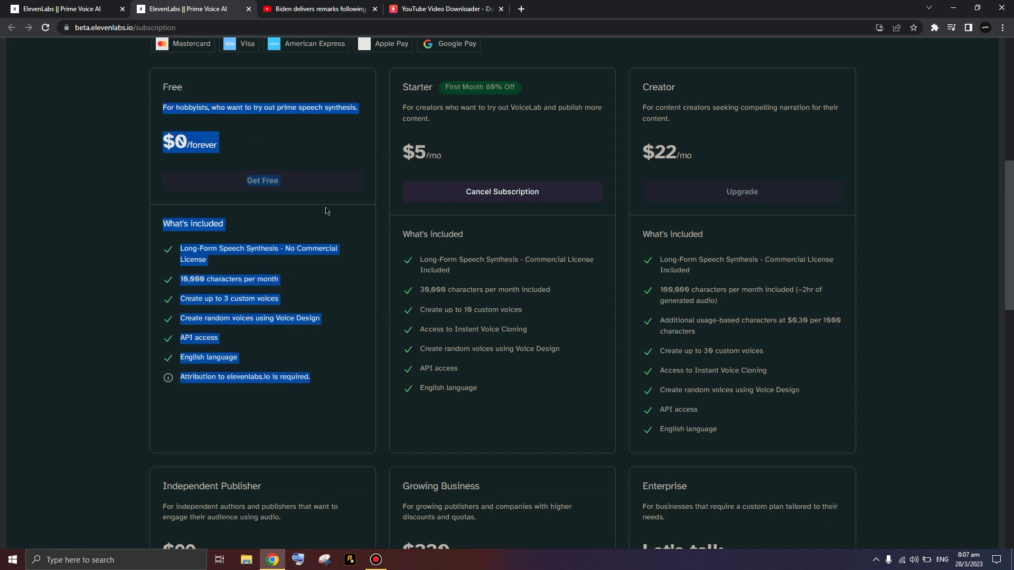
{"action": "left_click", "coordinate": [343, 239]}
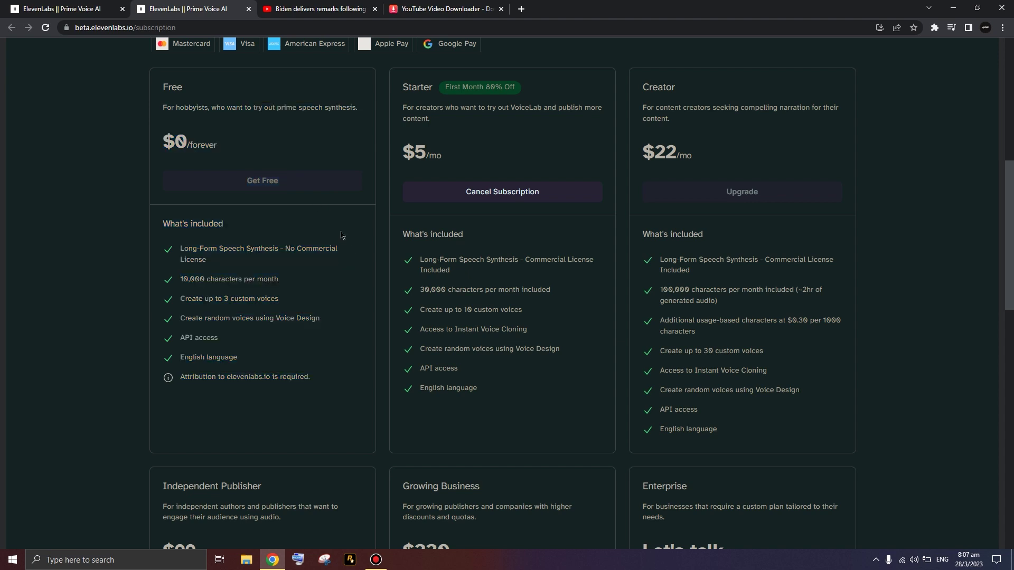
Highlight the Joe Biden Test voice name in VoiceLab's Your Voices list
{"action": "mouse_move", "coordinate": [643, 328]}
{"action": "left_mouse_down"}
{"action": "mouse_move", "coordinate": [693, 330]}
{"action": "mouse_move", "coordinate": [641, 328]}
{"action": "left_mouse_up"}
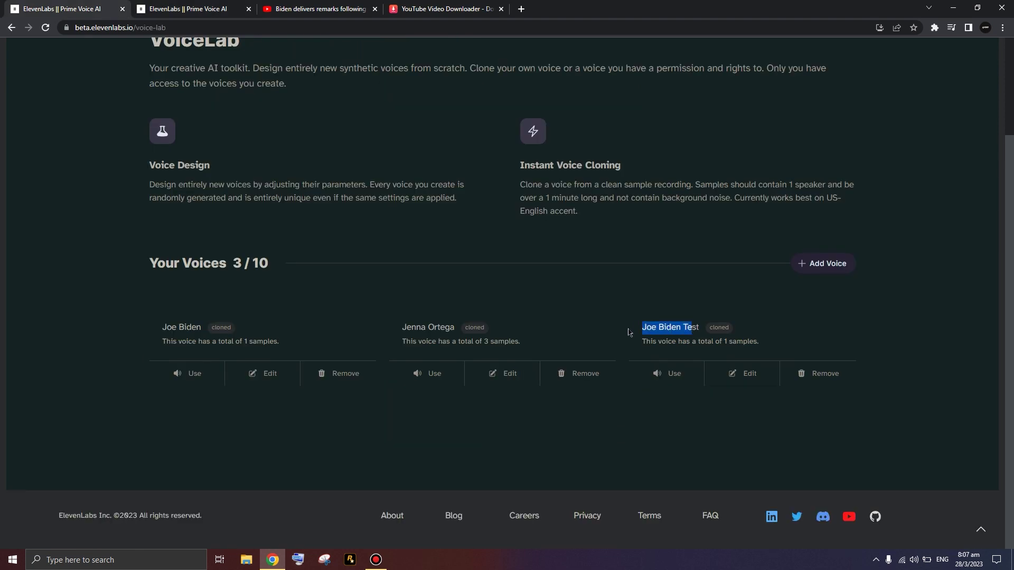
{"action": "left_click", "coordinate": [647, 321]}
{"action": "mouse_move", "coordinate": [735, 328]}
{"action": "left_mouse_down"}
{"action": "mouse_move", "coordinate": [652, 328]}
{"action": "mouse_move", "coordinate": [627, 305]}
{"action": "left_mouse_up"}
{"action": "left_click", "coordinate": [650, 318]}
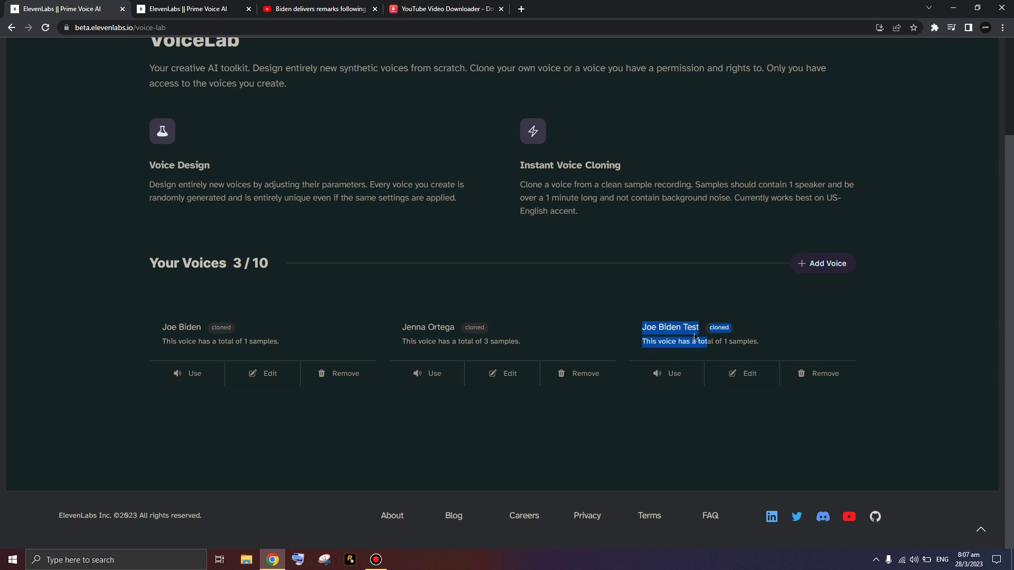
Select the Joe Biden Test voice for speech synthesis and delete the old sample sentence
{"action": "left_click", "coordinate": [686, 297]}
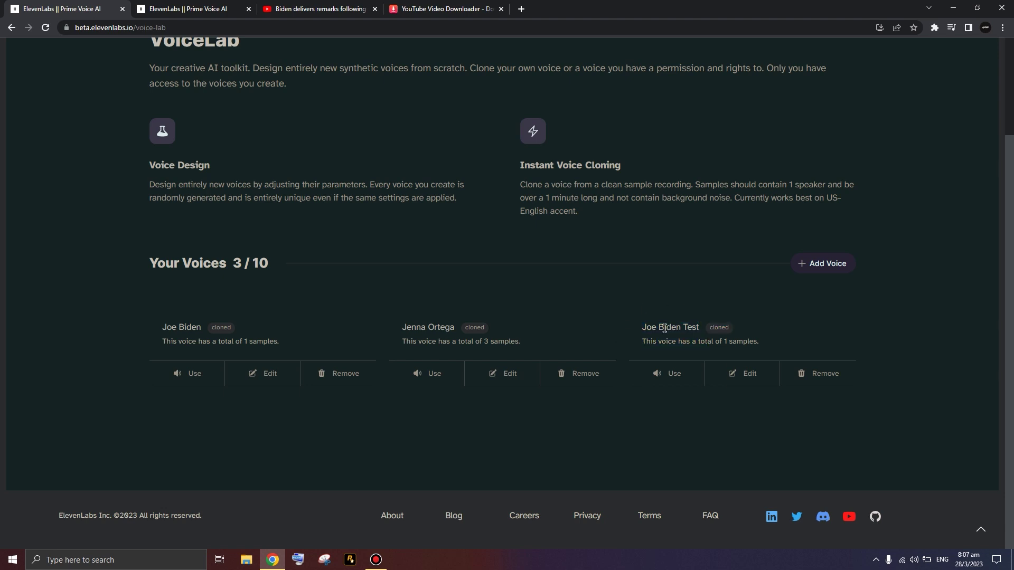
{"action": "left_click", "coordinate": [667, 376]}
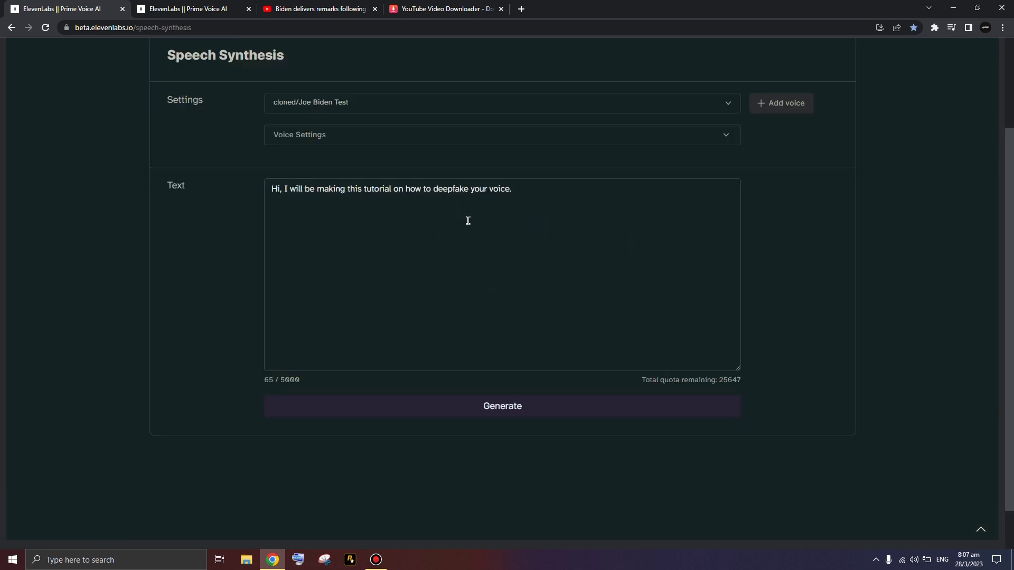
{"action": "key", "text": "ctrl+a"}
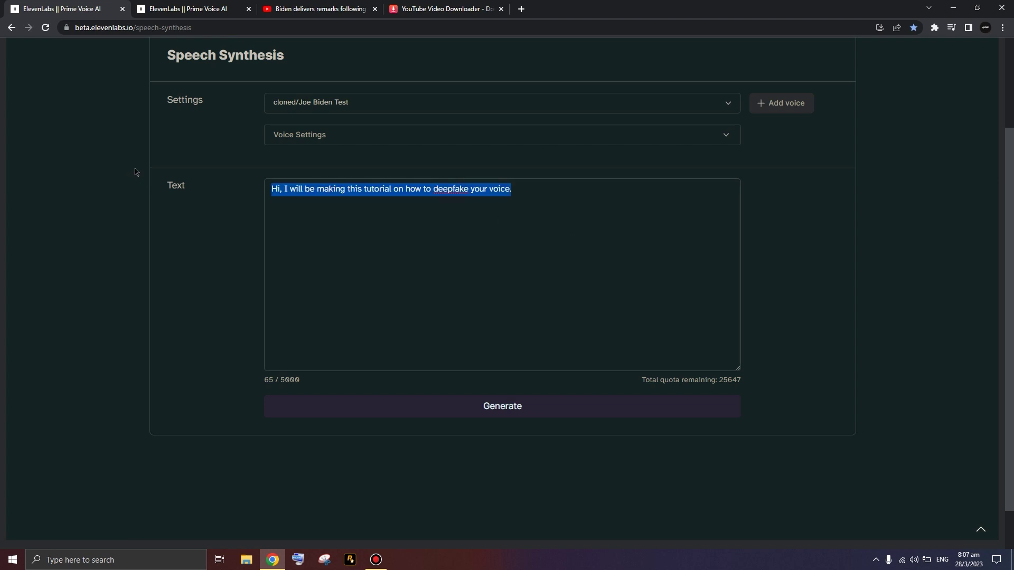
{"action": "key", "text": "BackSpace"}
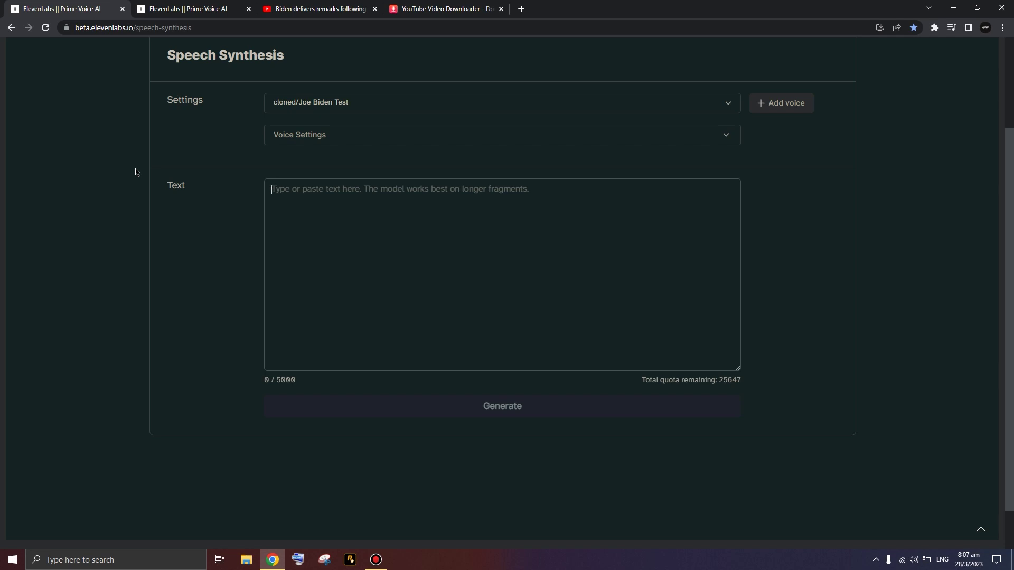
Enter 'I am very happy today because Alovo has given me this chance to learn this tutorial'
{"action": "type", "text": "I am "}
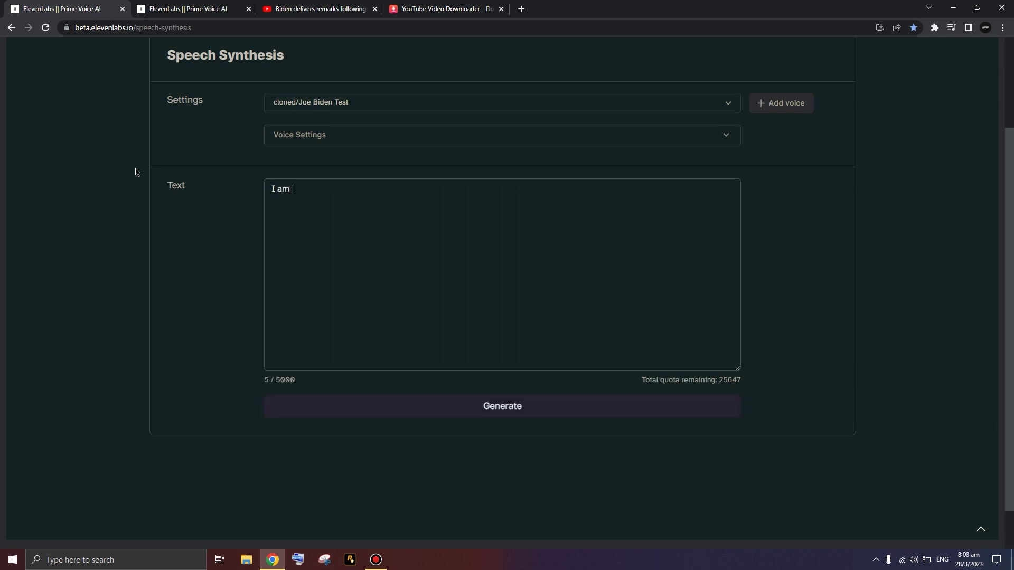
{"action": "type", "text": "very"}
{"action": "type", "text": "ppy toda"}
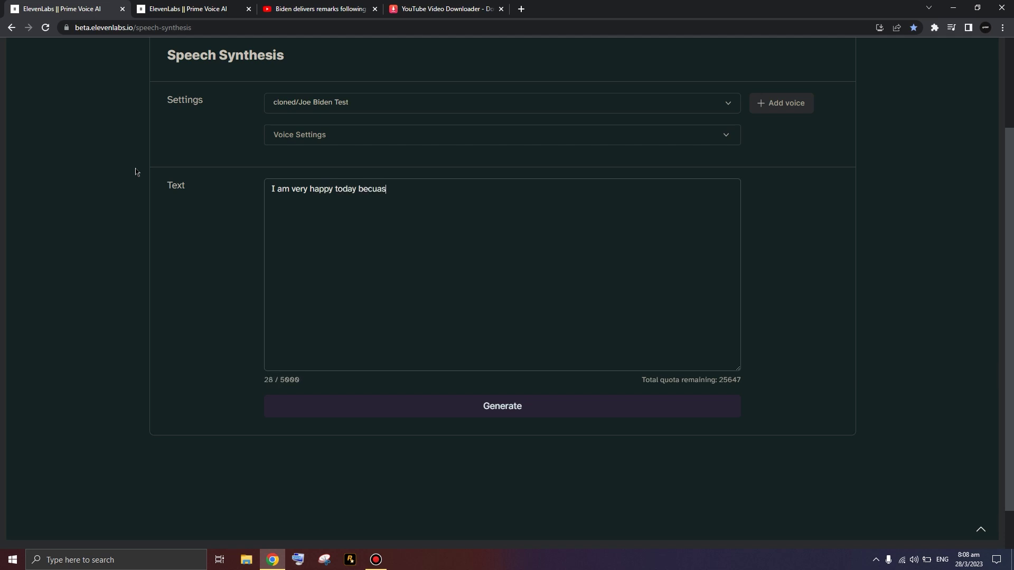
{"action": "type", "text": "y because Aioo"}
{"action": "type", "text": "o has given me th"}
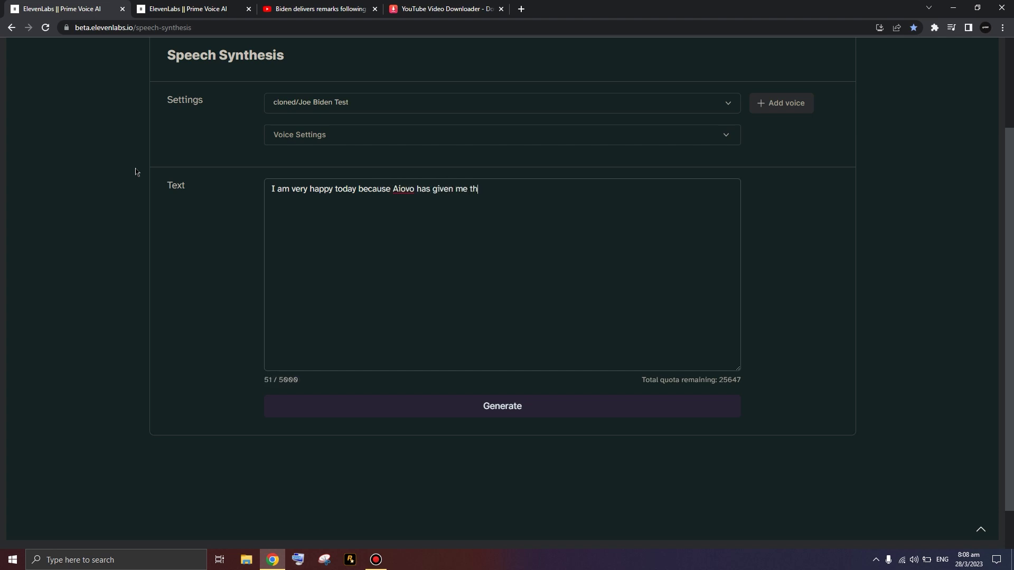
{"action": "type", "text": "is chance ti"}
{"action": "key", "text": "BackSpace"}
{"action": "key", "text": "BackSpace"}
{"action": "type", "text": "o learn this tutorial"}
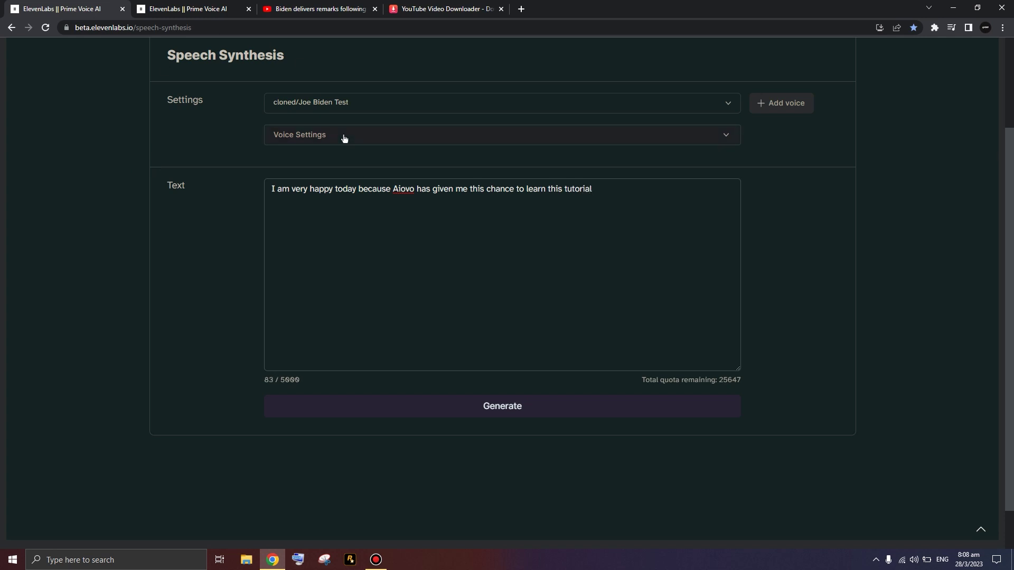
Lower Stability in Voice Settings to 20% and generate the speech twice
{"action": "left_click", "coordinate": [288, 138]}
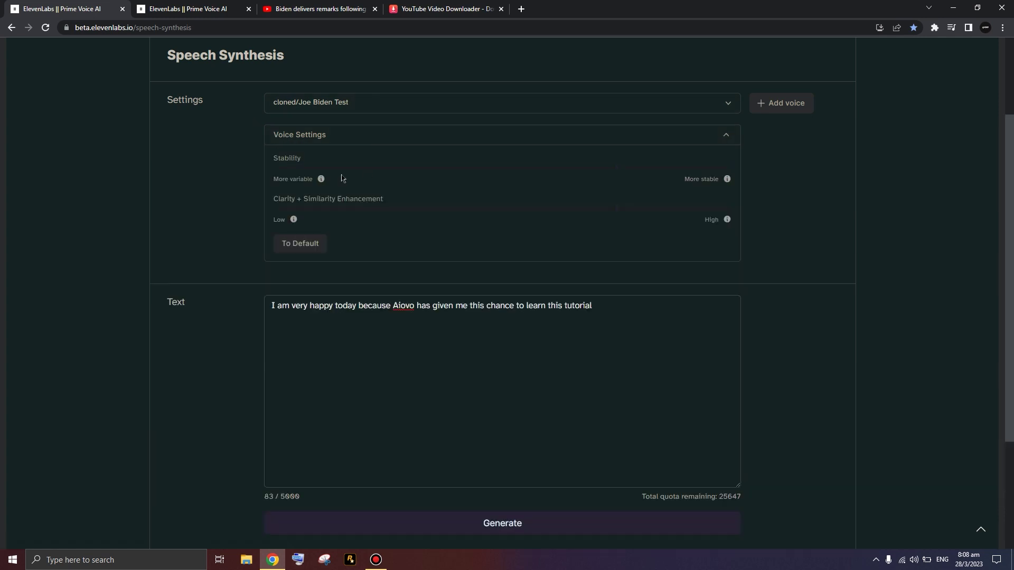
{"action": "double_click", "coordinate": [274, 159]}
{"action": "left_click", "coordinate": [333, 164]}
{"action": "left_click_drag", "start_coordinate": [521, 173], "coordinate": [733, 185]}
{"action": "scroll", "coordinate": [673, 306], "scroll_direction": "down", "scroll_amount": 1}
{"action": "left_click", "coordinate": [539, 469]}
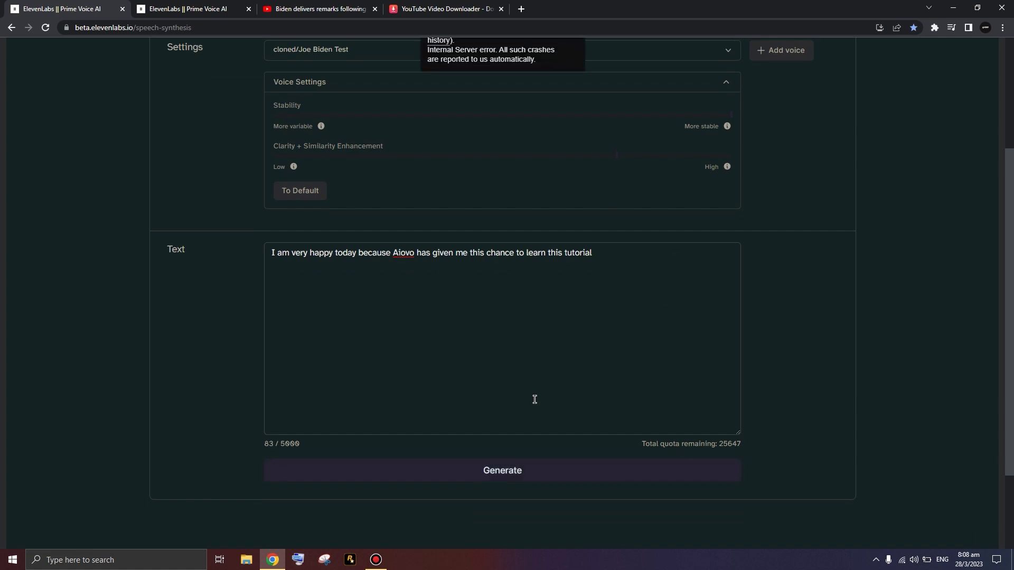
{"action": "left_click", "coordinate": [519, 472]}
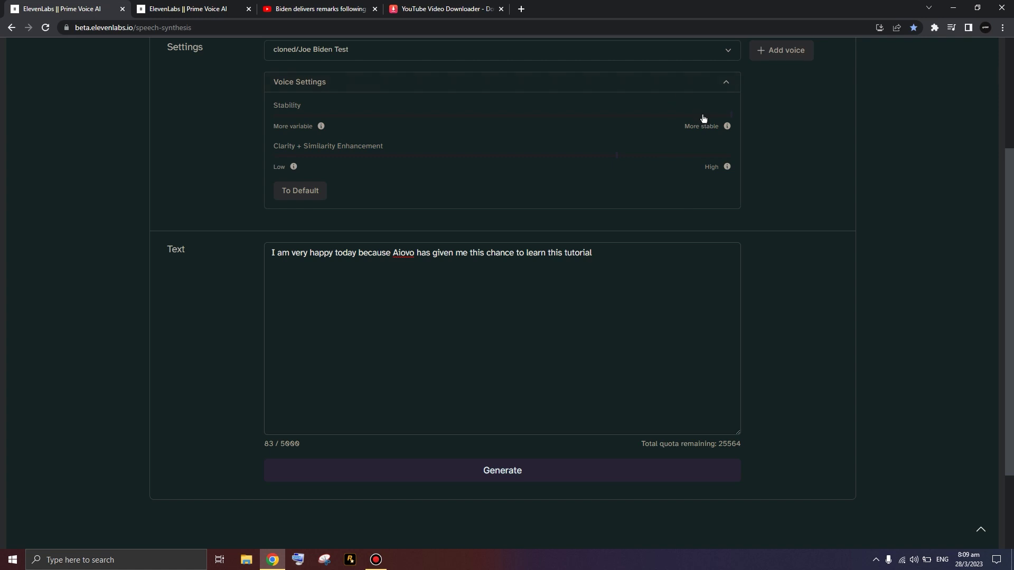
Regenerate the speech at 19% Stability, then again at 65%
{"action": "left_click_drag", "start_coordinate": [705, 117], "coordinate": [366, 140]}
{"action": "left_click", "coordinate": [492, 477]}
{"action": "left_click_drag", "start_coordinate": [392, 122], "coordinate": [208, 102]}
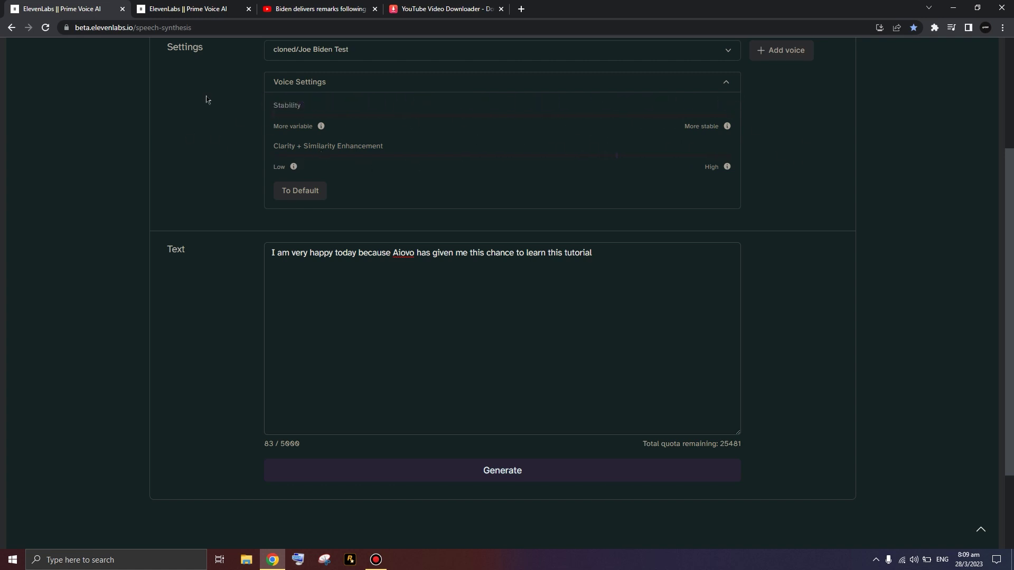
{"action": "left_click", "coordinate": [454, 468]}
Generate the speech at about 14% Stability and check the remaining character quota
{"action": "left_click", "coordinate": [288, 116]}
{"action": "left_click_drag", "start_coordinate": [288, 121], "coordinate": [335, 145]}
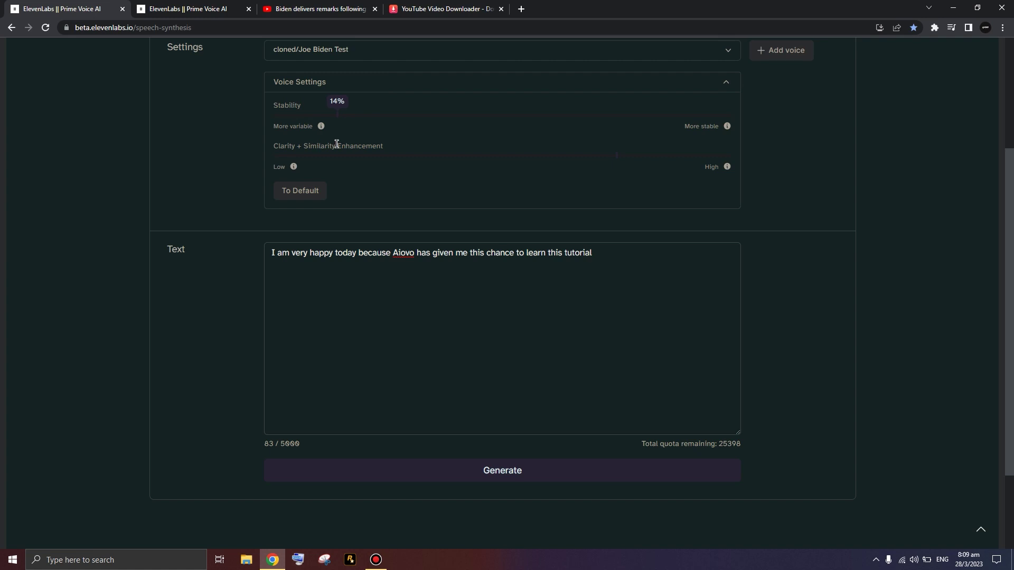
{"action": "left_click", "coordinate": [493, 473]}
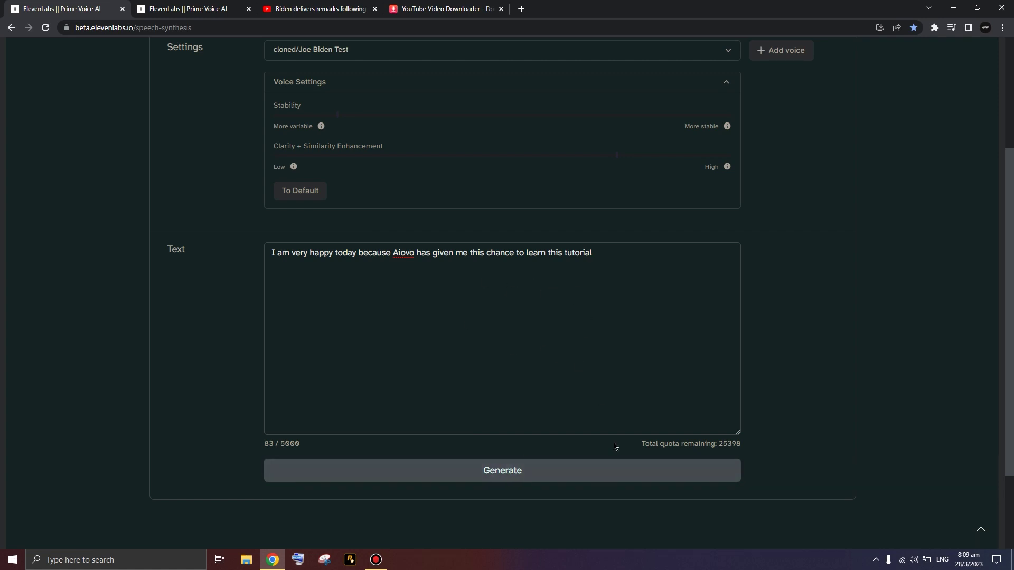
{"action": "left_click_drag", "start_coordinate": [654, 444], "coordinate": [758, 457]}
{"action": "left_click", "coordinate": [658, 457]}
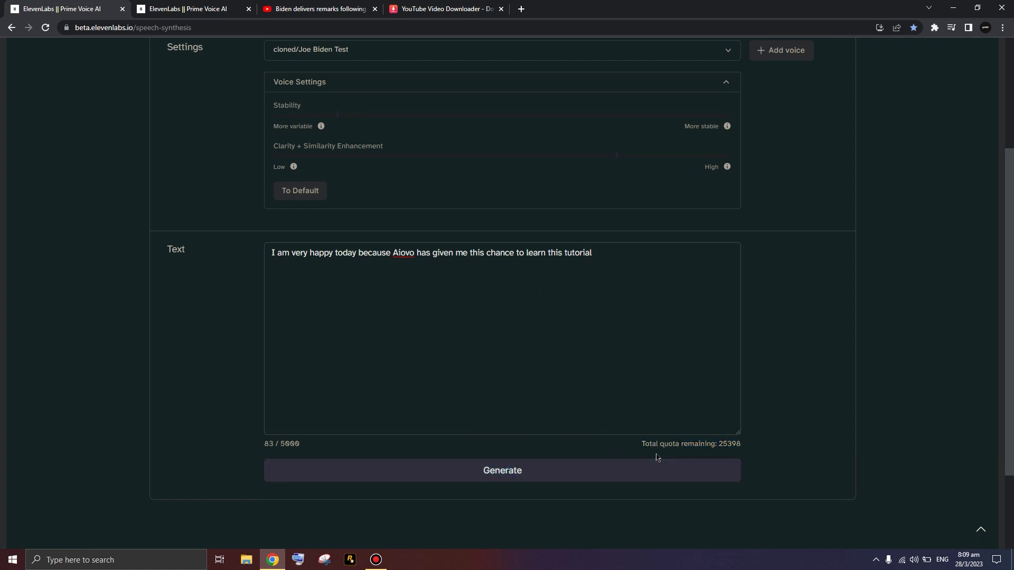
{"action": "left_click_drag", "start_coordinate": [658, 457], "coordinate": [772, 448]}
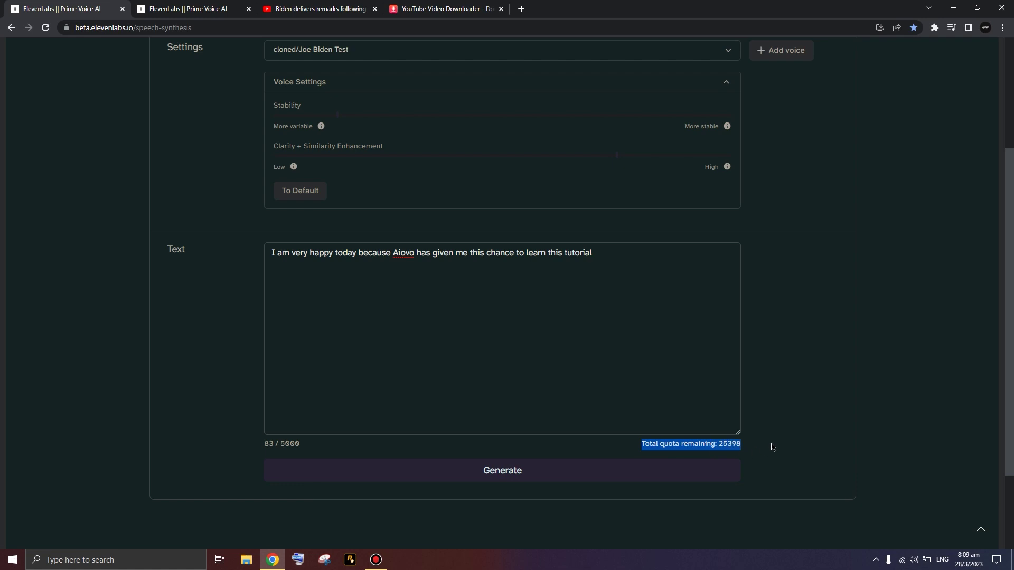
{"action": "left_click", "coordinate": [726, 445]}
{"action": "left_click_drag", "start_coordinate": [713, 461], "coordinate": [674, 416]}
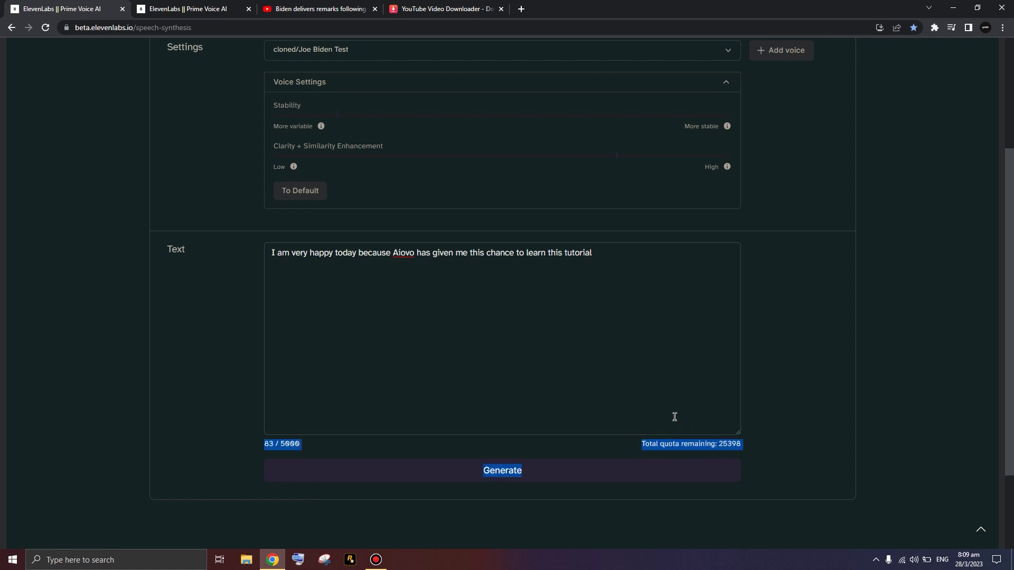
Generate the sentence once more, then empty the text box
{"action": "left_click_drag", "start_coordinate": [544, 322], "coordinate": [320, 297]}
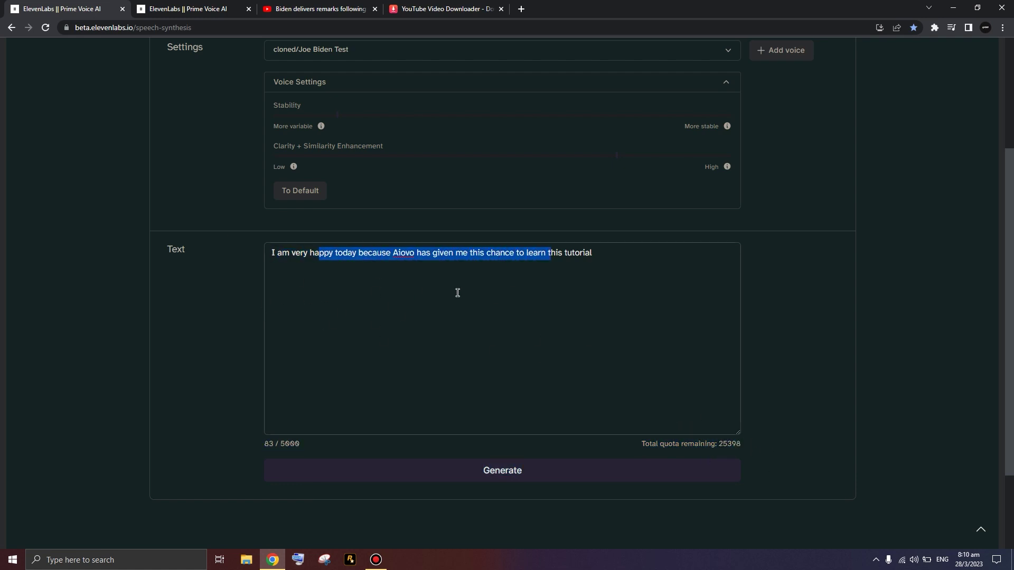
{"action": "left_click", "coordinate": [457, 292]}
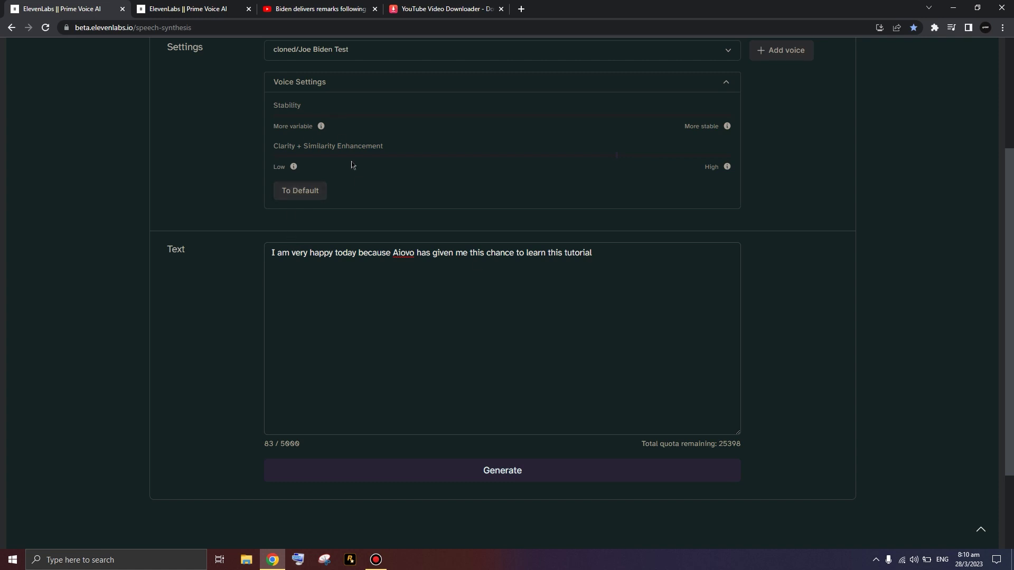
{"action": "left_click", "coordinate": [559, 476]}
{"action": "left_click", "coordinate": [524, 347]}
{"action": "key", "text": "BackSpace"}
{"action": "left_click", "coordinate": [571, 328]}
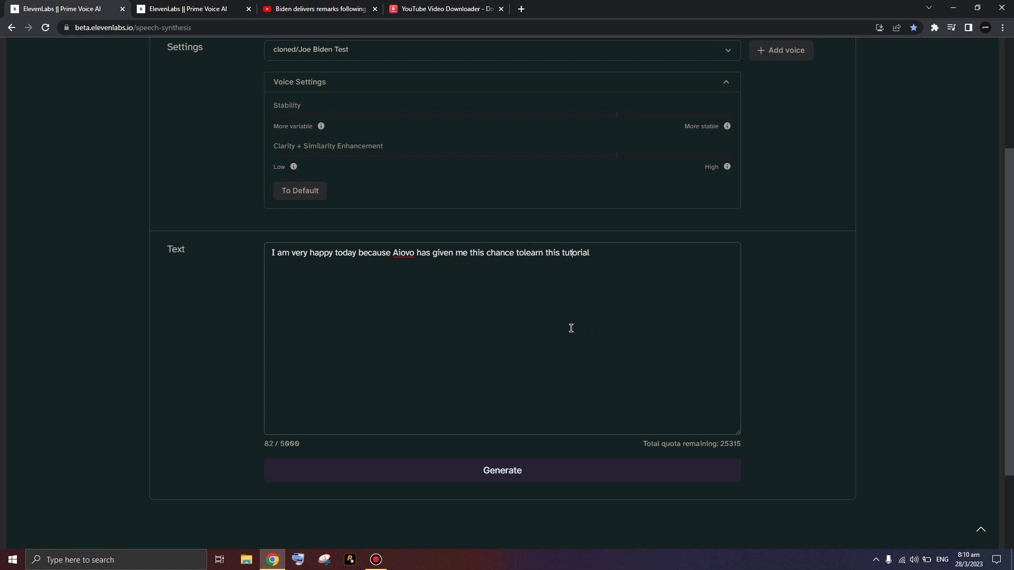
{"action": "key", "text": "ctrl+a"}
{"action": "key", "text": "BackSpace"}
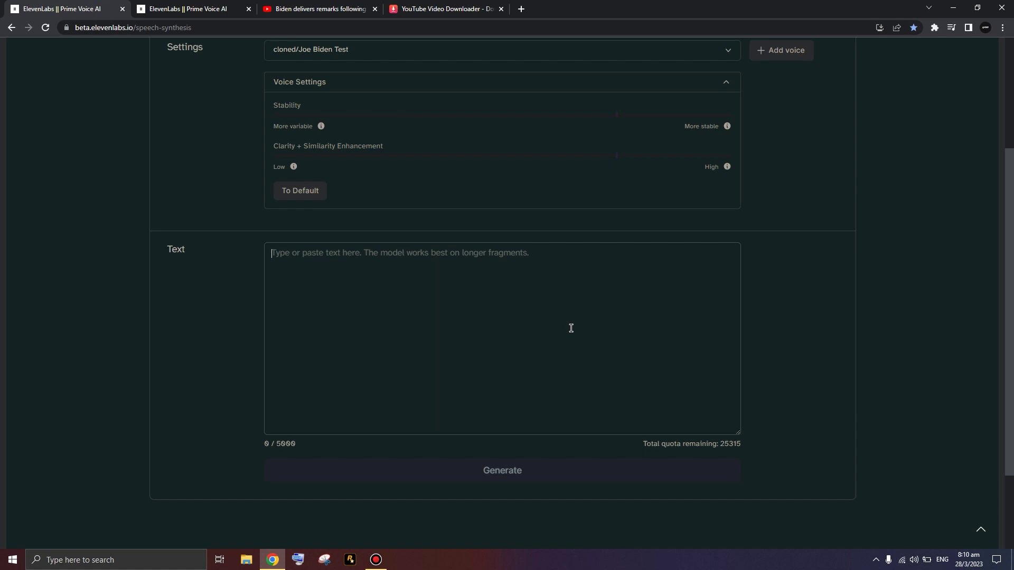
{"action": "scroll", "coordinate": [561, 325], "scroll_direction": "up", "scroll_amount": 3}
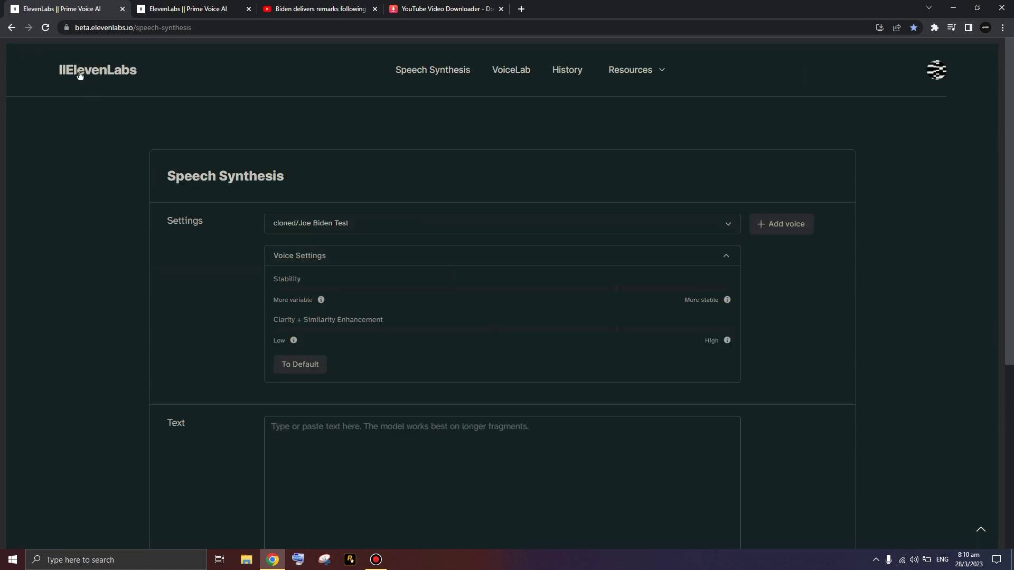
{"action": "left_click", "coordinate": [937, 73]}
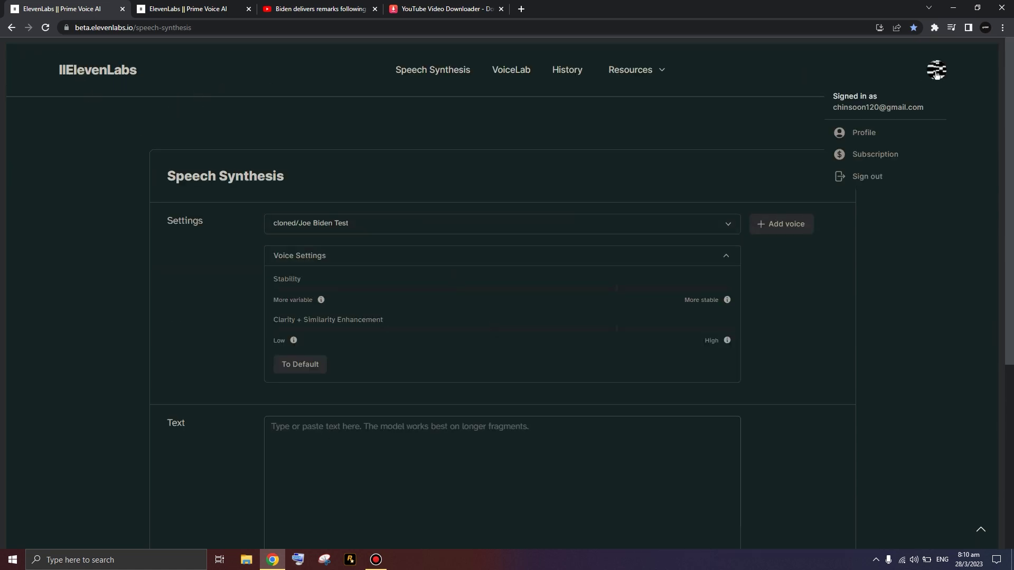
{"action": "left_click", "coordinate": [739, 129]}
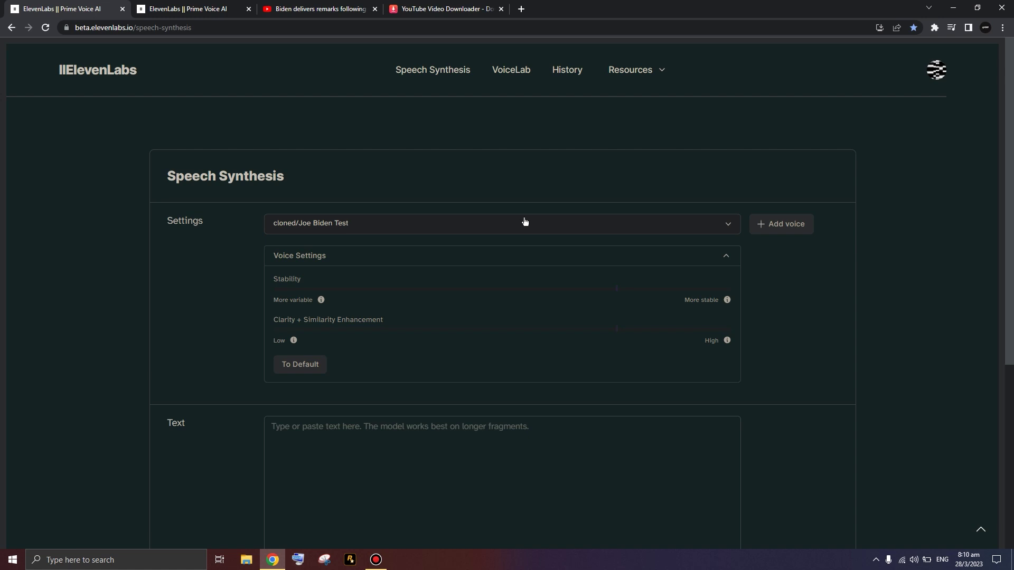
{"action": "scroll", "coordinate": [540, 228], "scroll_direction": "down", "scroll_amount": 2}
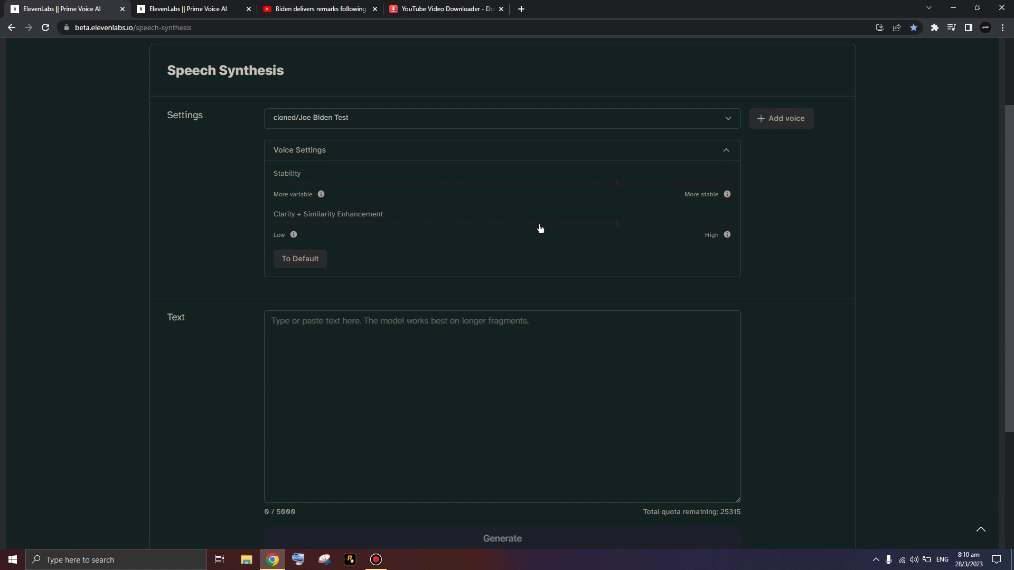
{"action": "scroll", "coordinate": [586, 266], "scroll_direction": "down", "scroll_amount": 4}
{"action": "scroll", "coordinate": [634, 261], "scroll_direction": "up", "scroll_amount": 5}
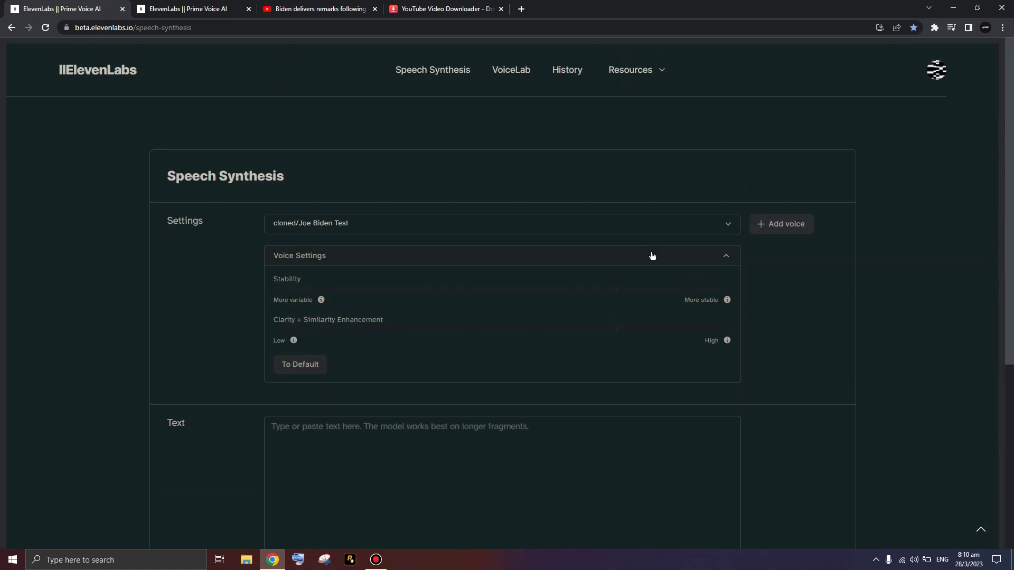